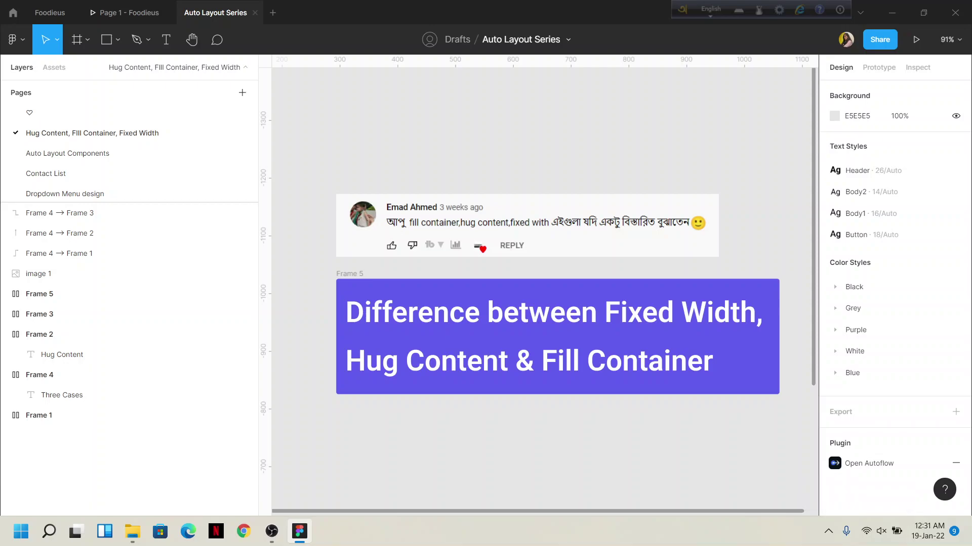
Step: Add the text "Fixed Content" below the Fixed Width box and position it roughly centred beneath that box
{"action": "scroll", "coordinate": [544, 289], "scroll_direction": "down", "scroll_amount": 10}
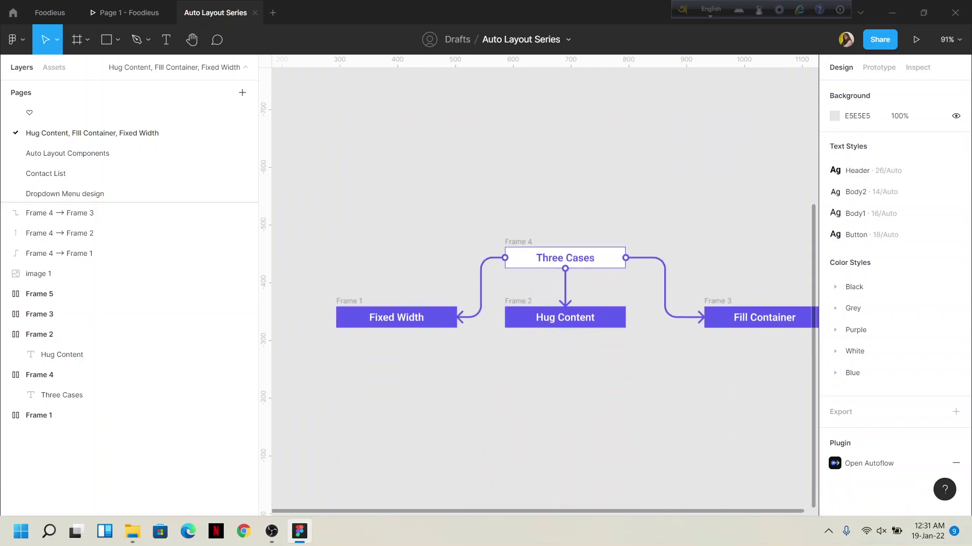
{"action": "scroll", "coordinate": [544, 288], "scroll_direction": "left", "scroll_amount": 1}
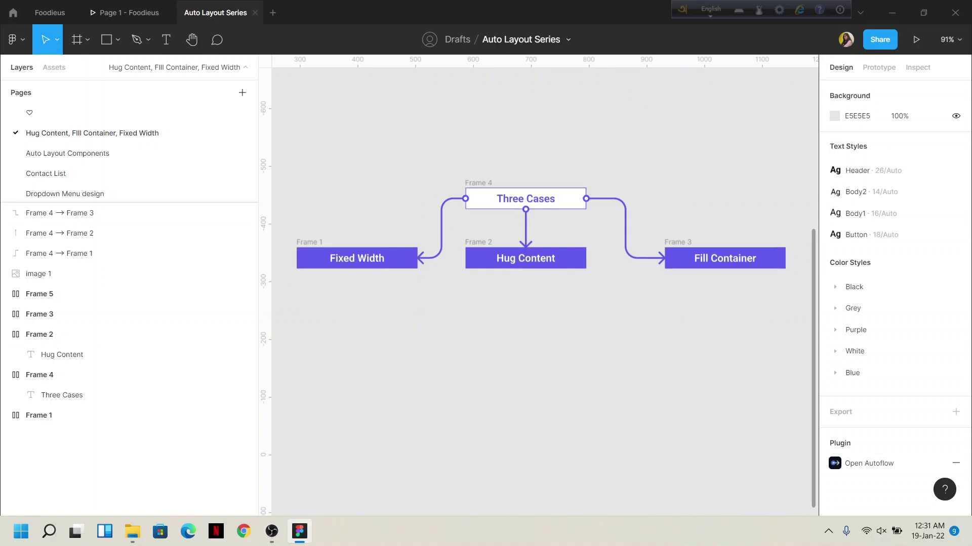
{"action": "key", "text": "t"}
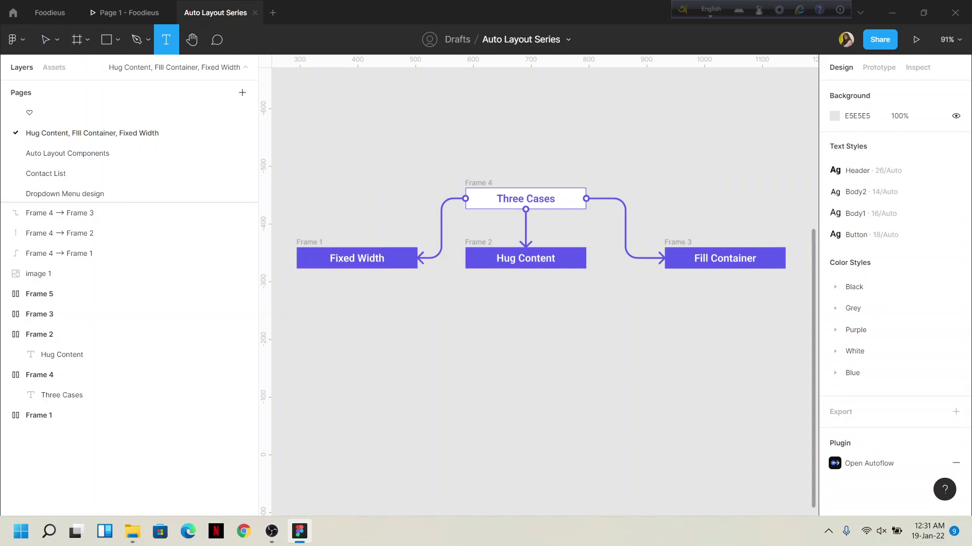
{"action": "left_click", "coordinate": [311, 341]}
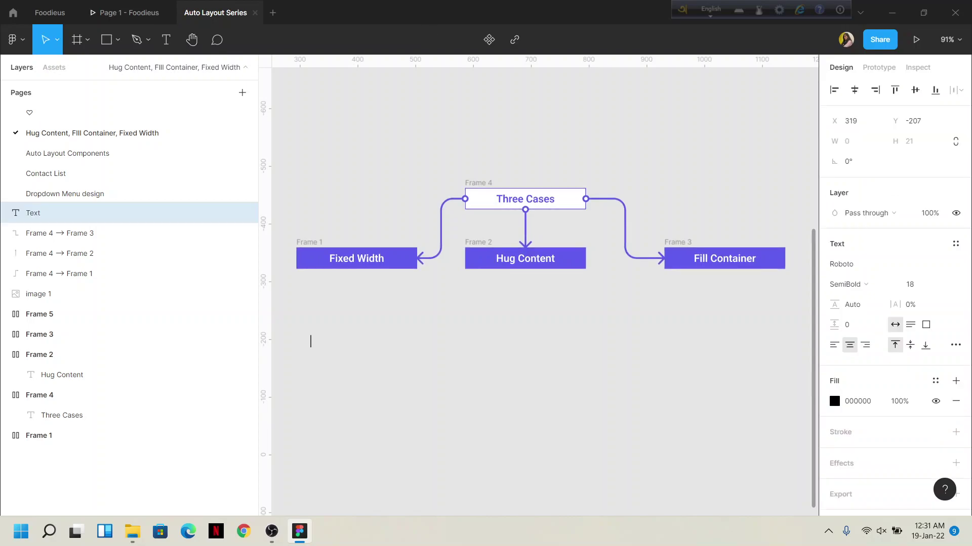
{"action": "type", "text": "Fixed"}
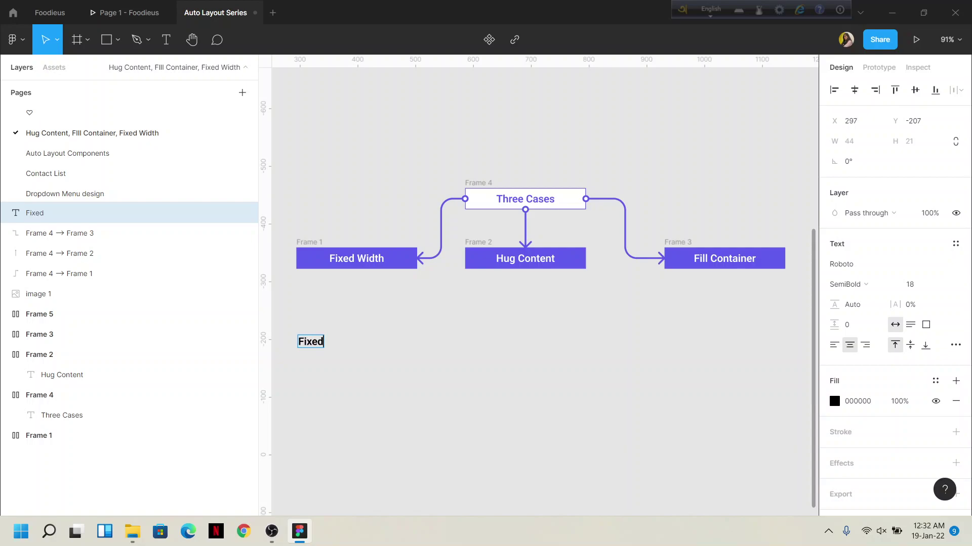
{"action": "type", "text": " Content"}
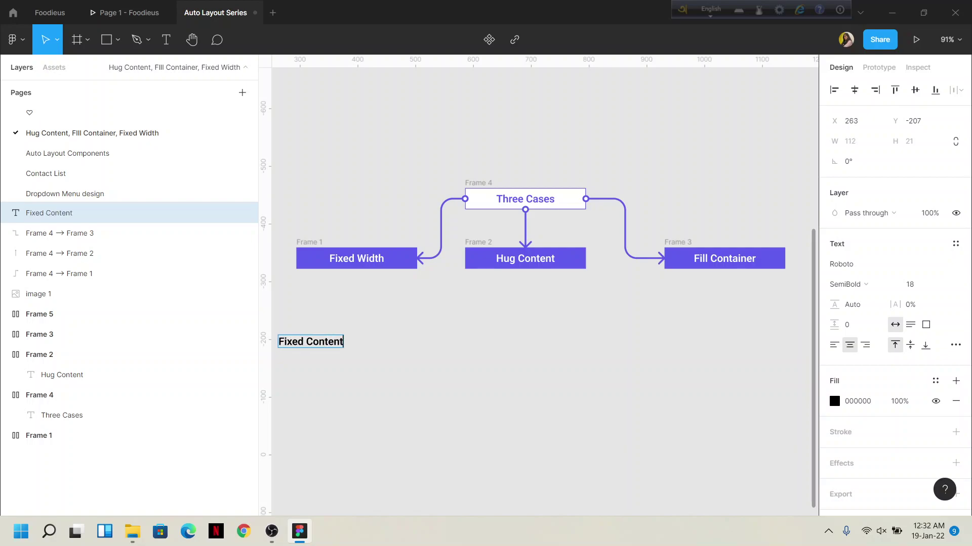
{"action": "key", "text": "Escape"}
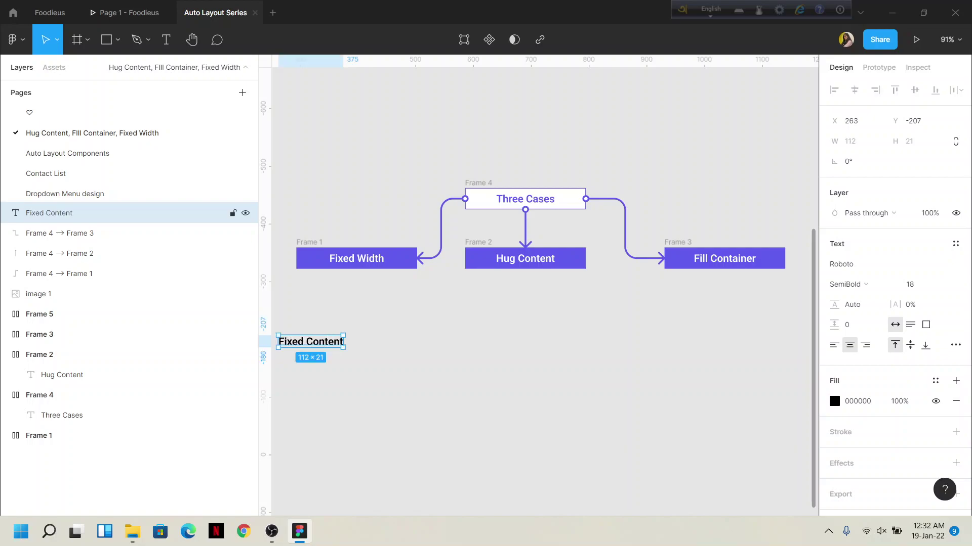
{"action": "left_click_drag", "start_coordinate": [310, 342], "coordinate": [353, 340]}
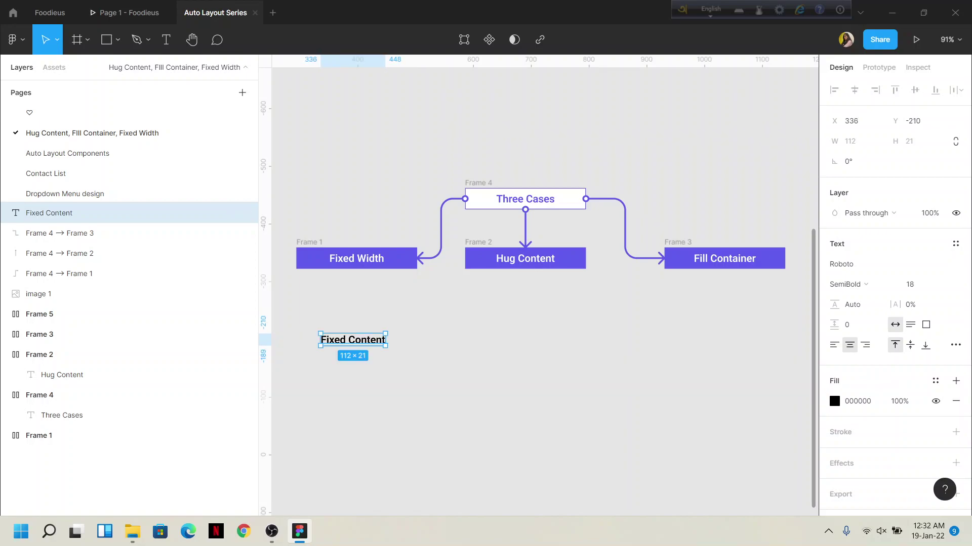
Step: Wrap the "Fixed Content" text in an auto layout frame and fill the frame with the White/Main color style
{"action": "key", "text": "shift+a"}
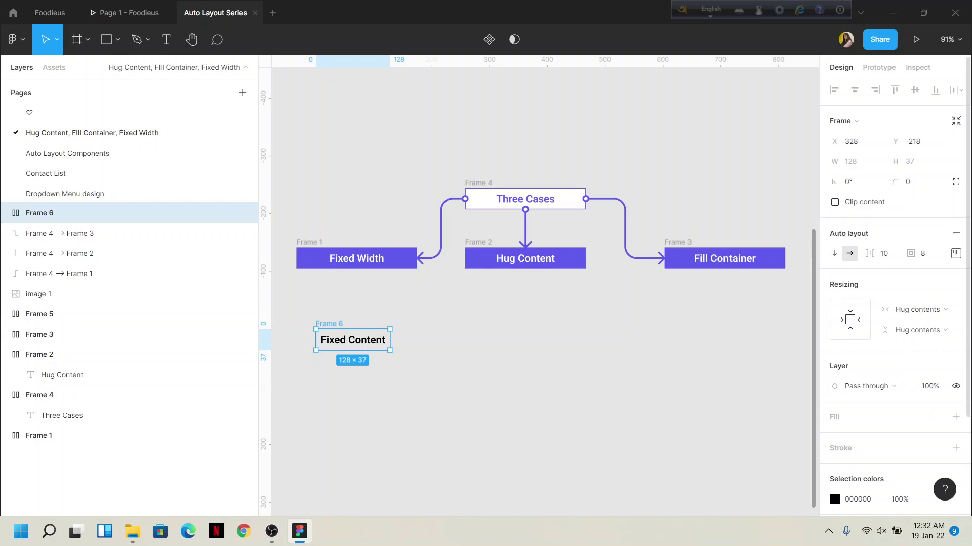
{"action": "left_click", "coordinate": [935, 416]}
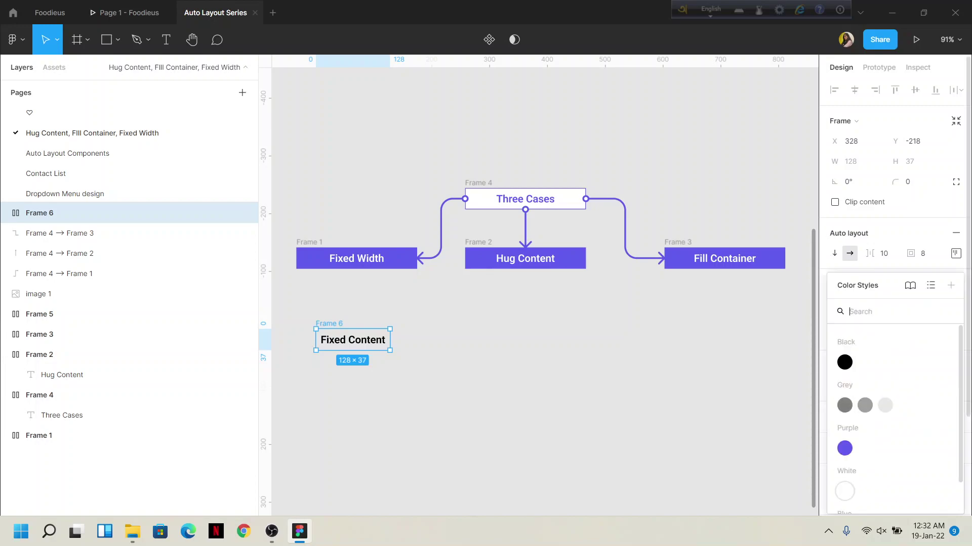
{"action": "left_click", "coordinate": [844, 491]}
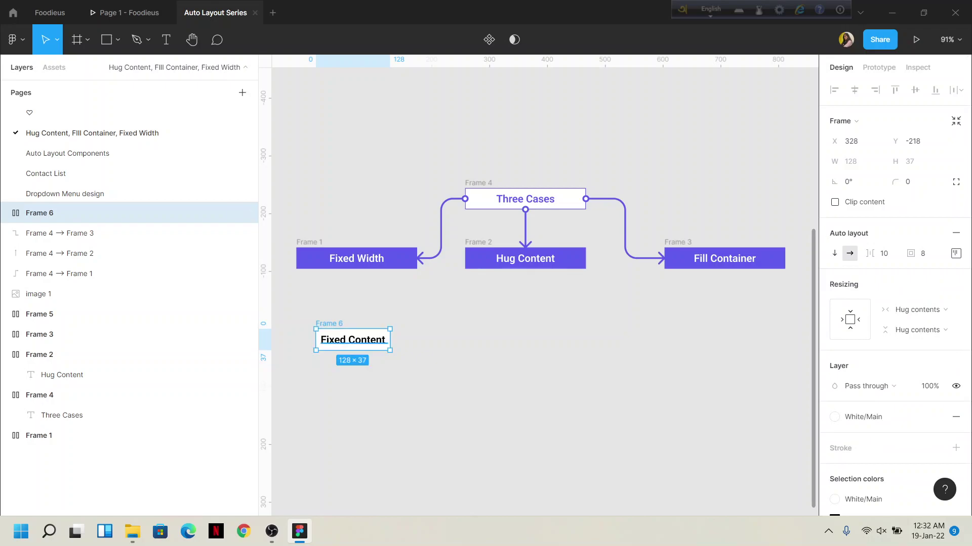
Step: Set the "Fixed Content" text's resizing inside its frame to Fixed width and Fixed height
{"action": "key", "text": "Return"}
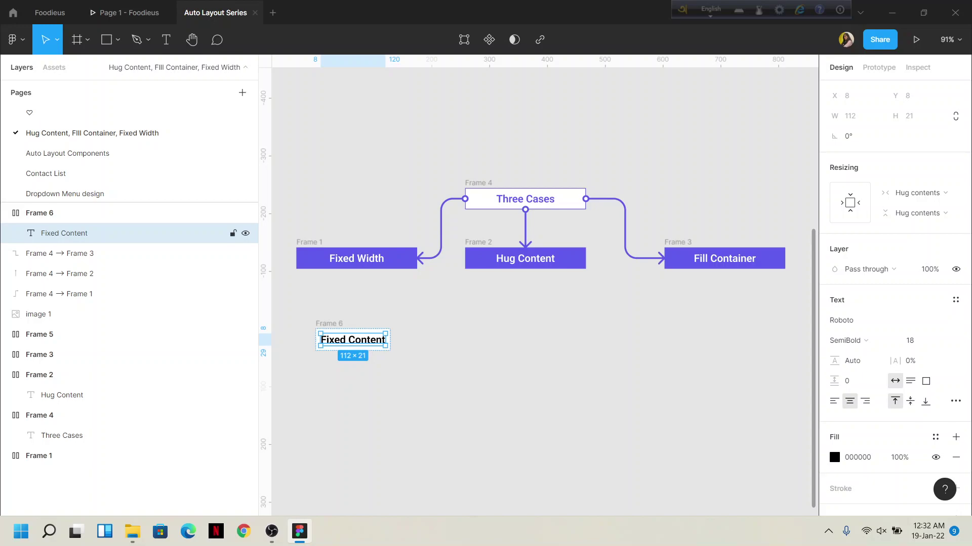
{"action": "left_click", "coordinate": [917, 193]}
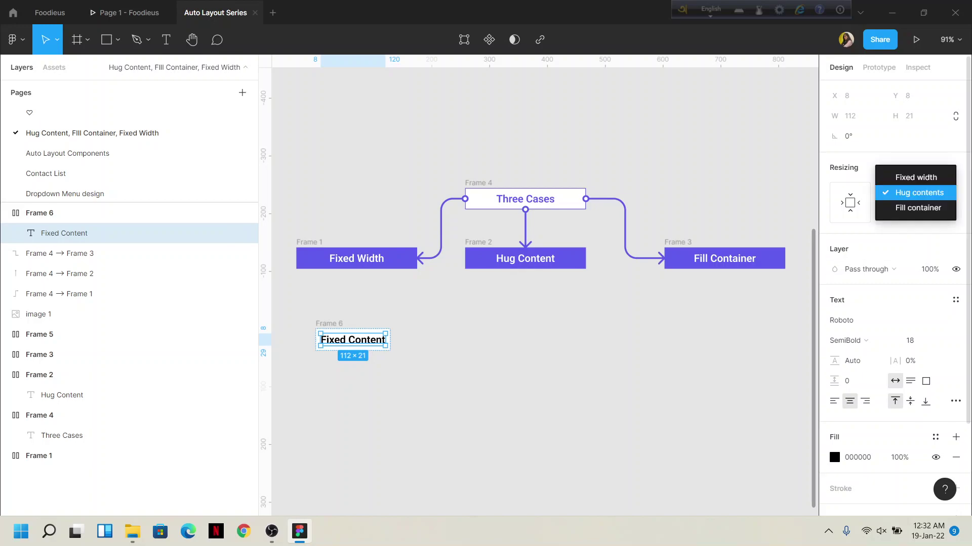
{"action": "left_click", "coordinate": [916, 177]}
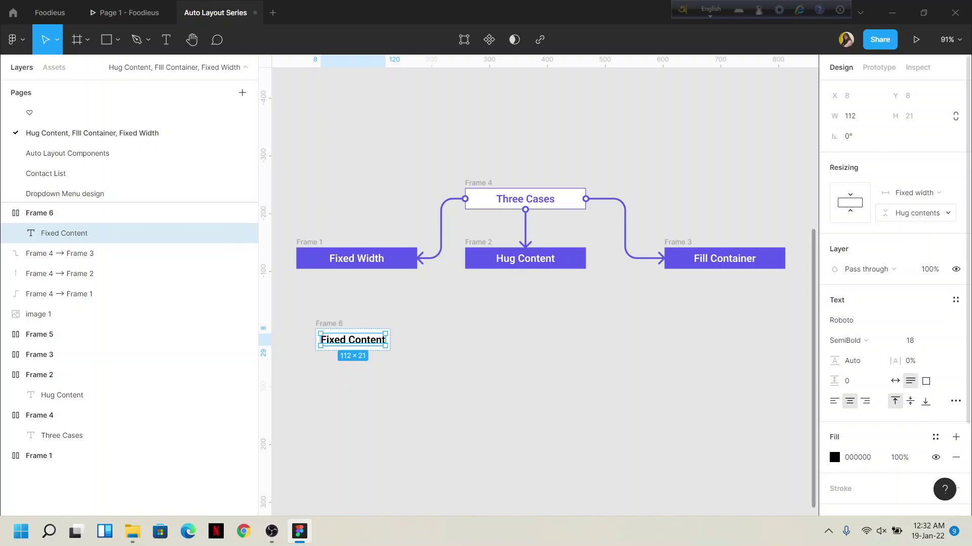
{"action": "left_click", "coordinate": [917, 212]}
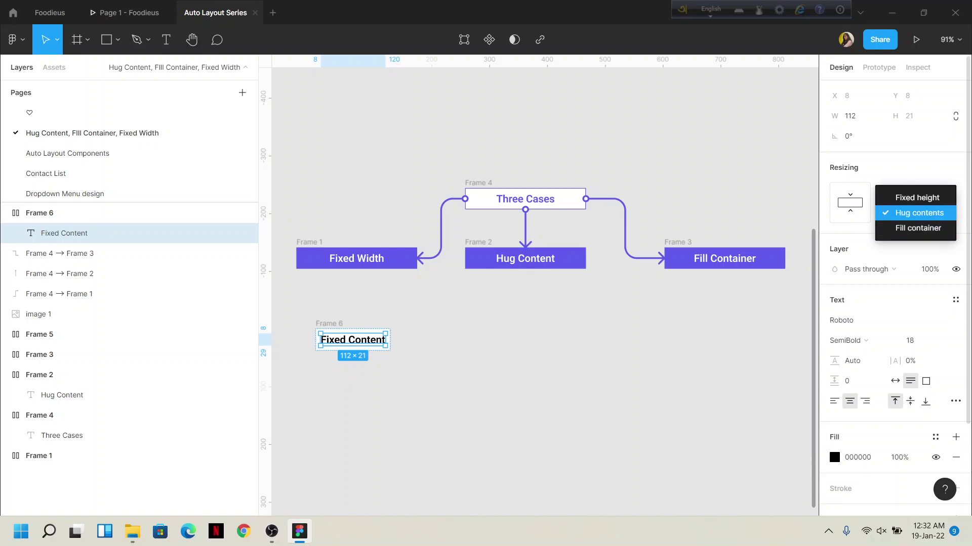
{"action": "left_click", "coordinate": [917, 198]}
Step: Test the fixed-size text box by appending filler characters to "Fixed Content", and undo the added text
{"action": "scroll", "coordinate": [341, 373], "scroll_direction": "up", "scroll_amount": 5}
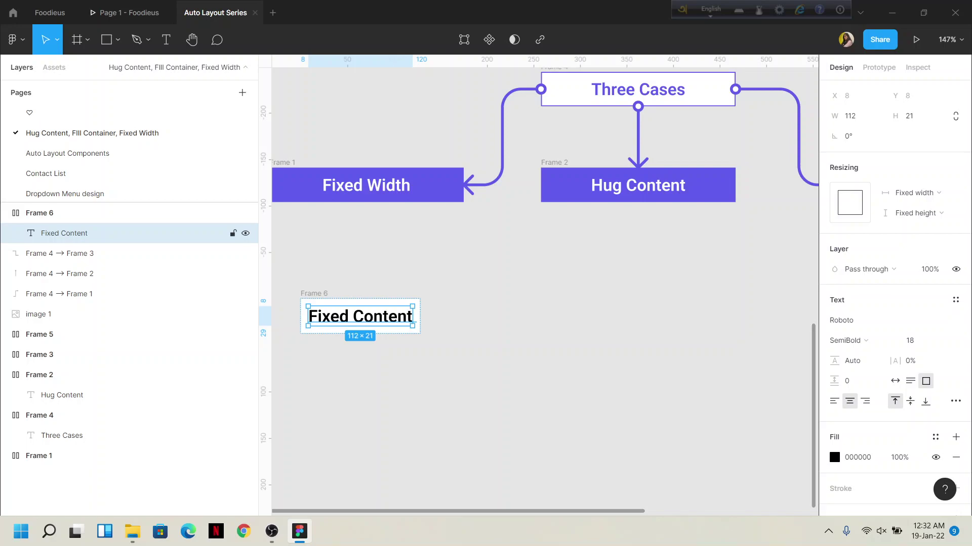
{"action": "key", "text": "Return"}
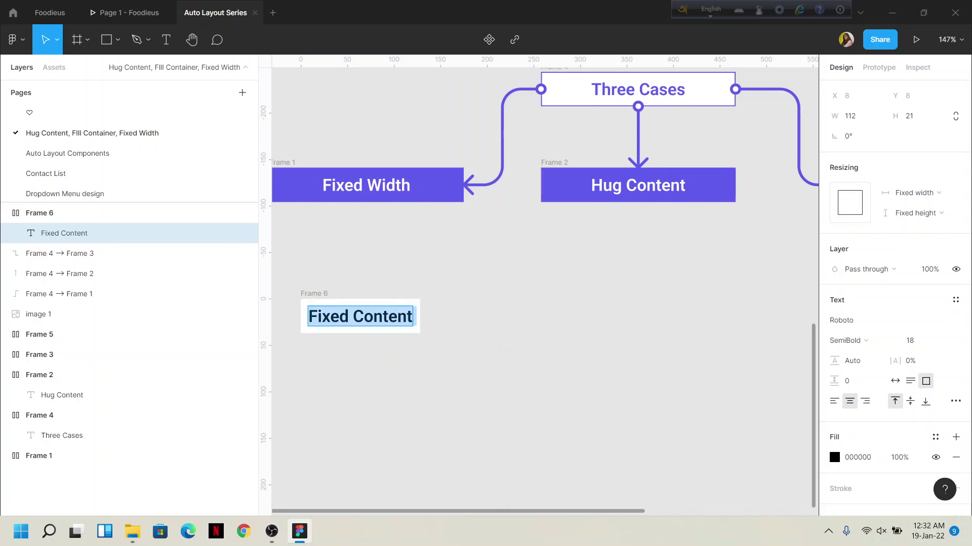
{"action": "scroll", "coordinate": [329, 315], "scroll_direction": "up", "scroll_amount": 3}
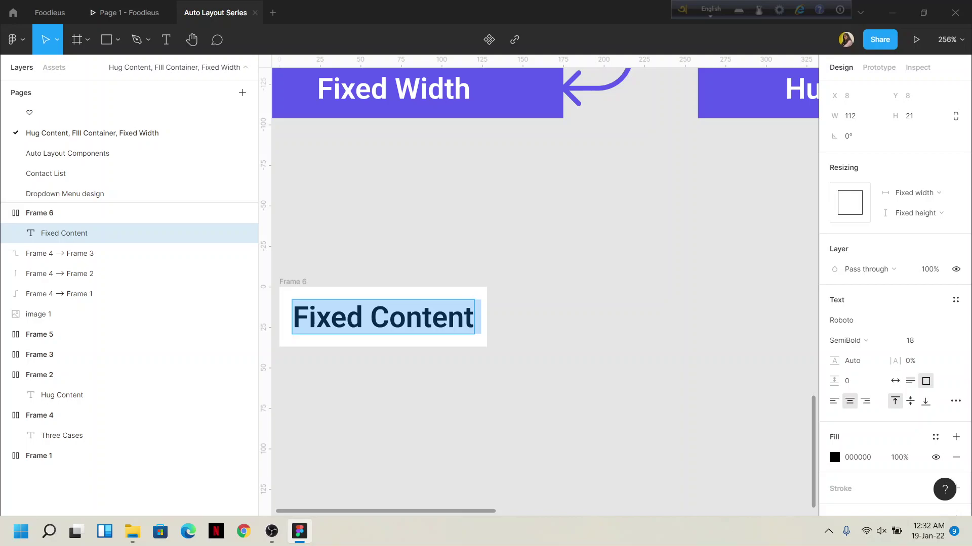
{"action": "left_click", "coordinate": [473, 316]}
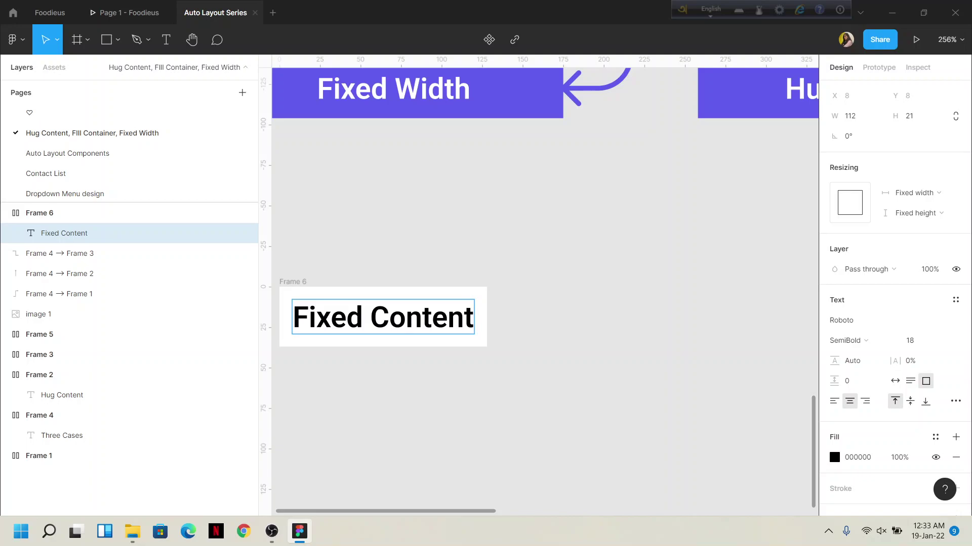
{"action": "type", "text": "jdnjd"}
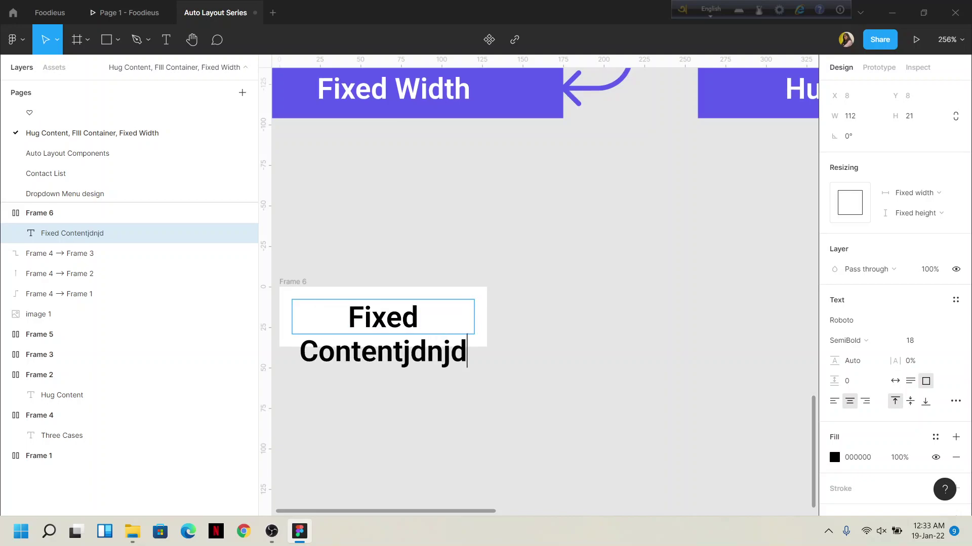
{"action": "type", "text": "jdjdjdjdjd"}
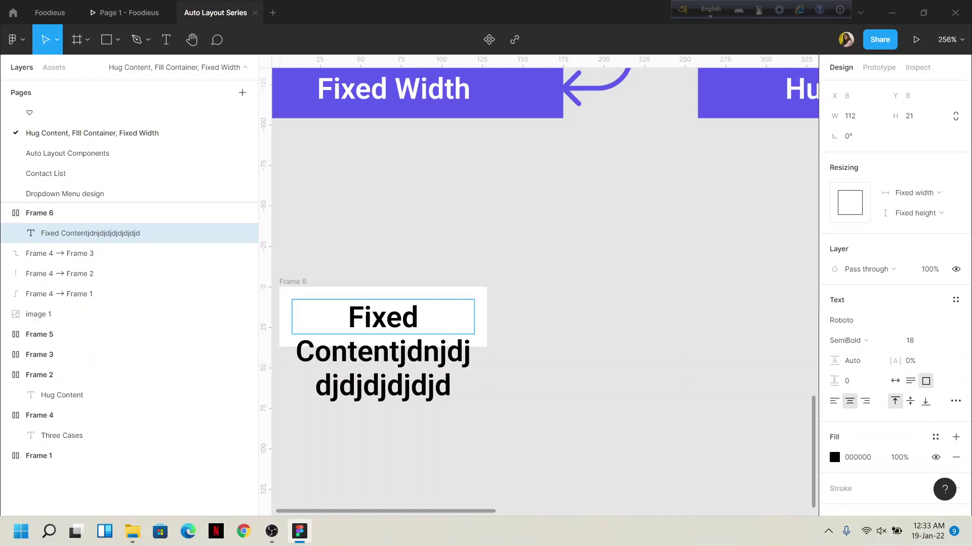
{"action": "key", "text": "ctrl+z"}
{"action": "key", "text": "Escape"}
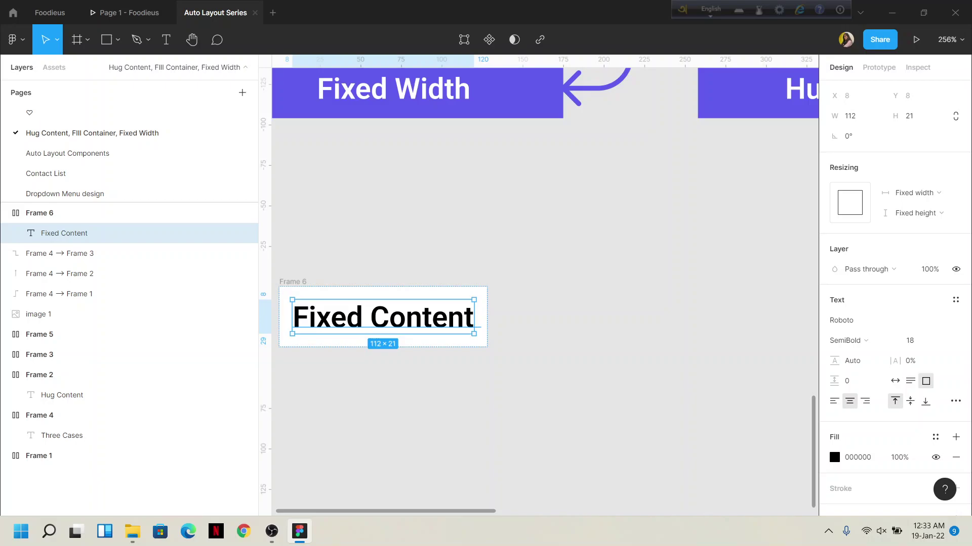
{"action": "key", "text": "Escape"}
Step: Duplicate the white Fixed Content frame and place the copy on the same row, toward the Hug Content box
{"action": "left_click", "coordinate": [39, 213]}
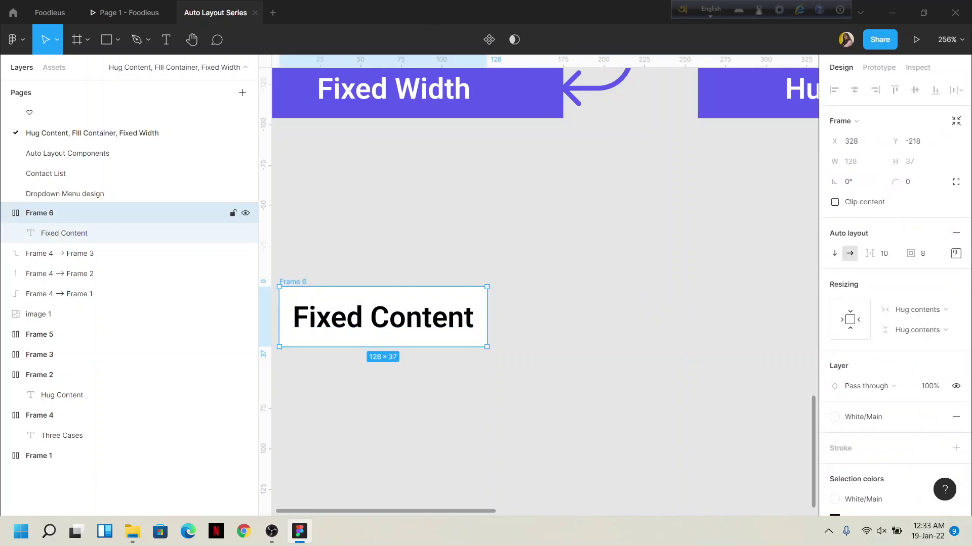
{"action": "left_click_drag", "start_coordinate": [313, 319], "coordinate": [635, 319], "text": "alt"}
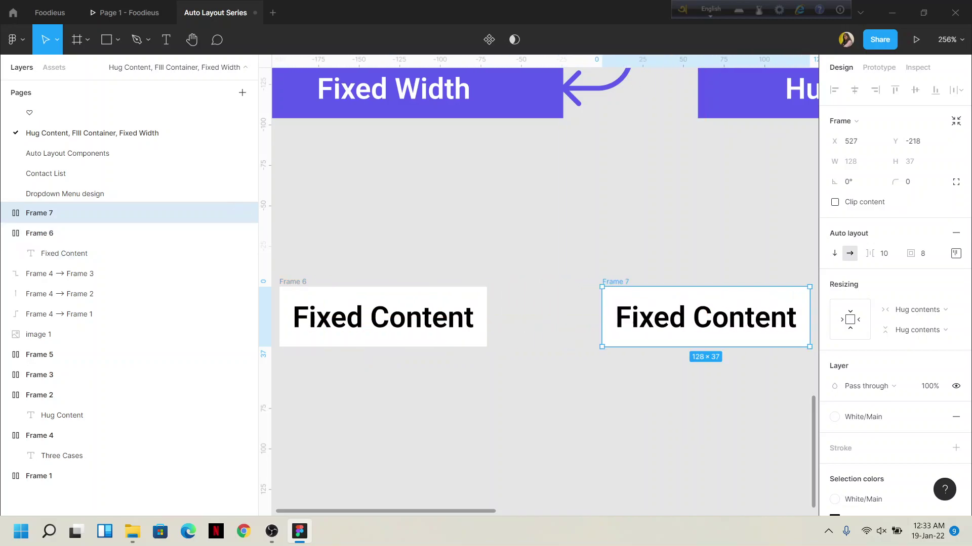
{"action": "scroll", "coordinate": [635, 319], "scroll_direction": "right", "scroll_amount": 2}
{"action": "scroll", "coordinate": [585, 317], "scroll_direction": "right", "scroll_amount": 1}
Step: Set the duplicated frame's text to Hug contents for both width and height
{"action": "double_click", "coordinate": [539, 317]}
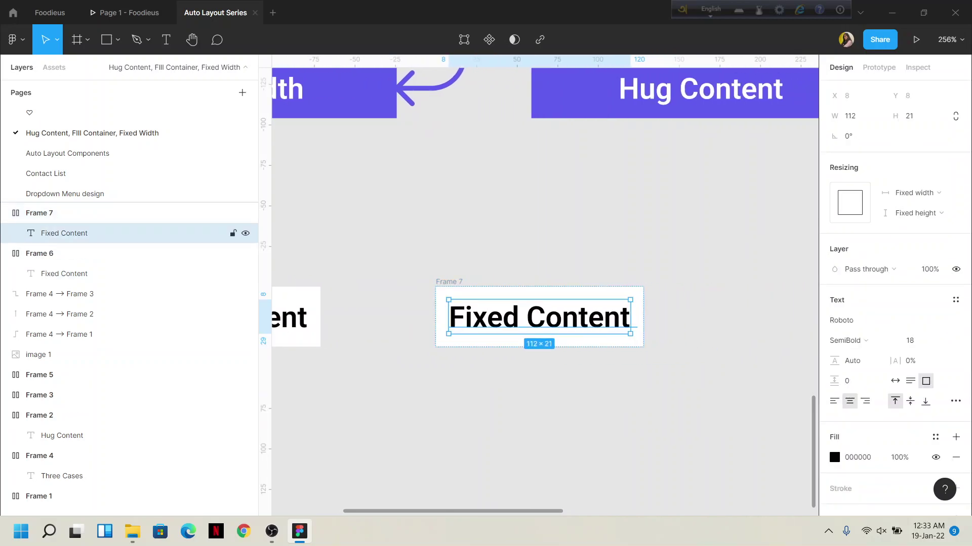
{"action": "scroll", "coordinate": [545, 284], "scroll_direction": "right", "scroll_amount": 2}
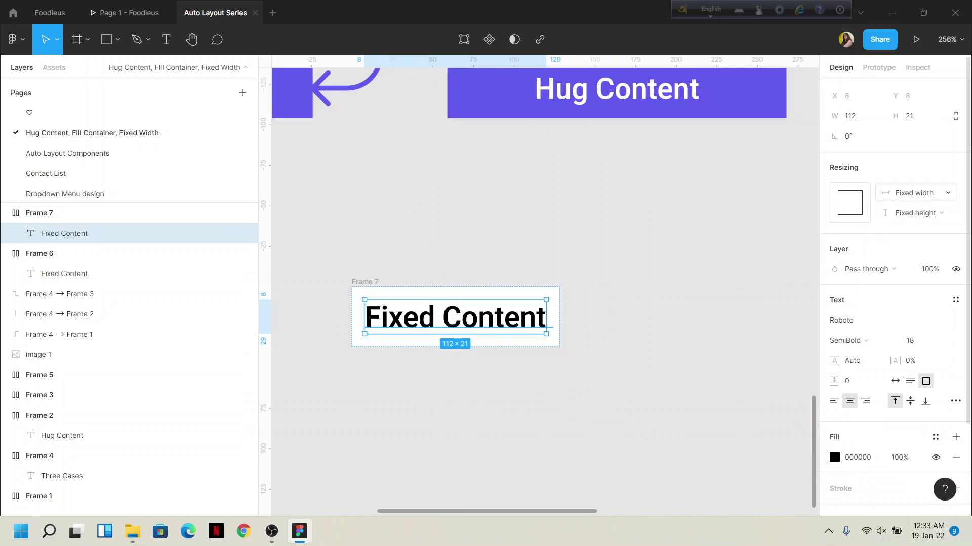
{"action": "left_click", "coordinate": [916, 193]}
{"action": "left_click", "coordinate": [919, 208]}
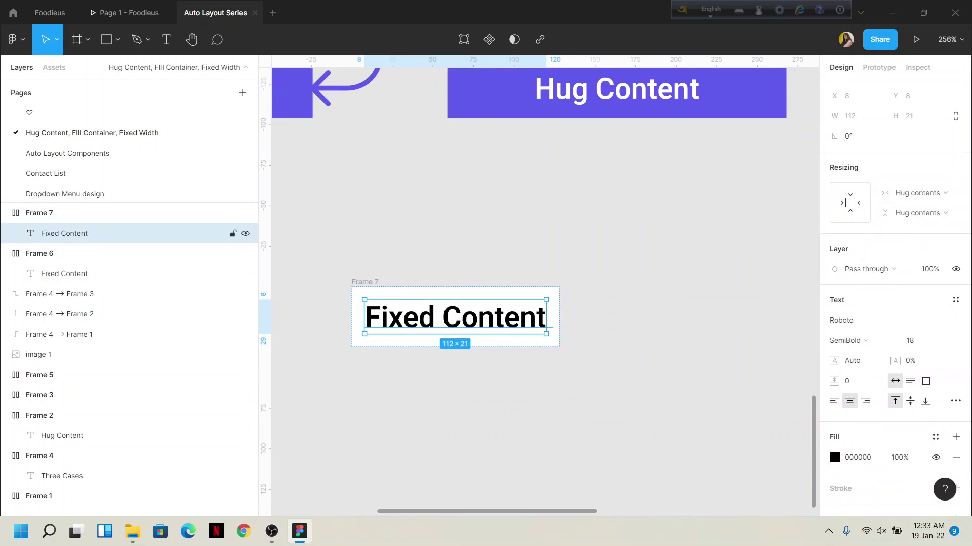
Step: Replace the word "Fixed" with "Hug" in the duplicated frame so its text reads "Hug Content"
{"action": "double_click", "coordinate": [434, 317]}
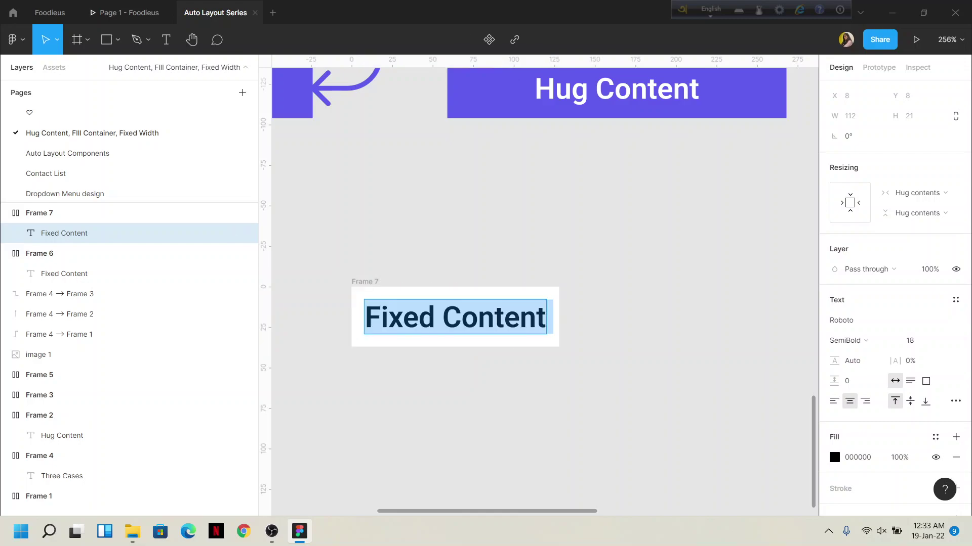
{"action": "left_click", "coordinate": [434, 317]}
{"action": "left_click_drag", "start_coordinate": [434, 317], "coordinate": [365, 316]}
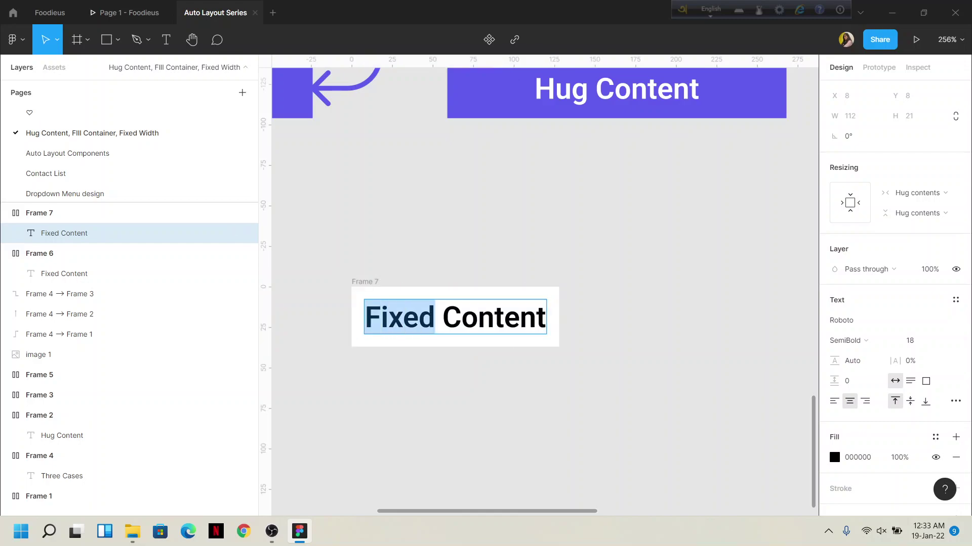
{"action": "type", "text": "Hug"}
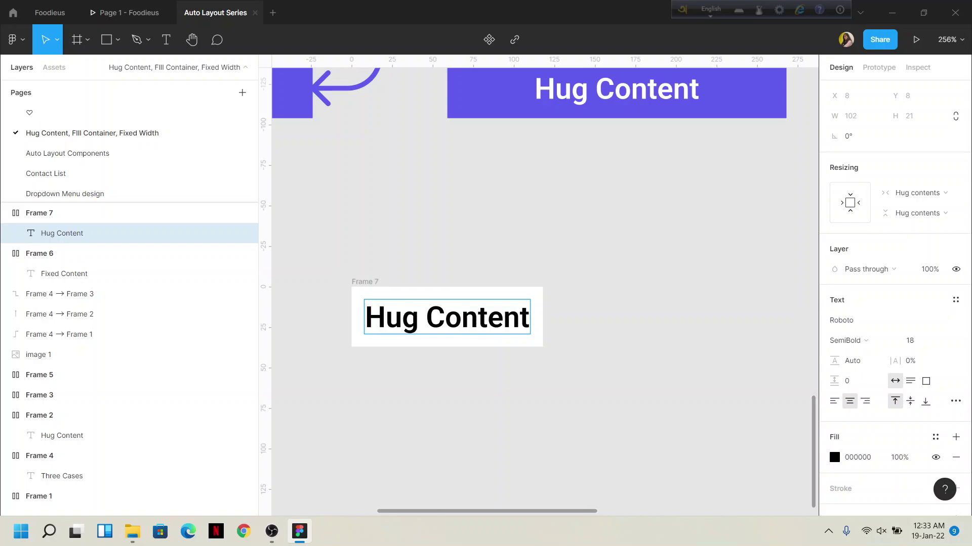
{"action": "key", "text": "Escape"}
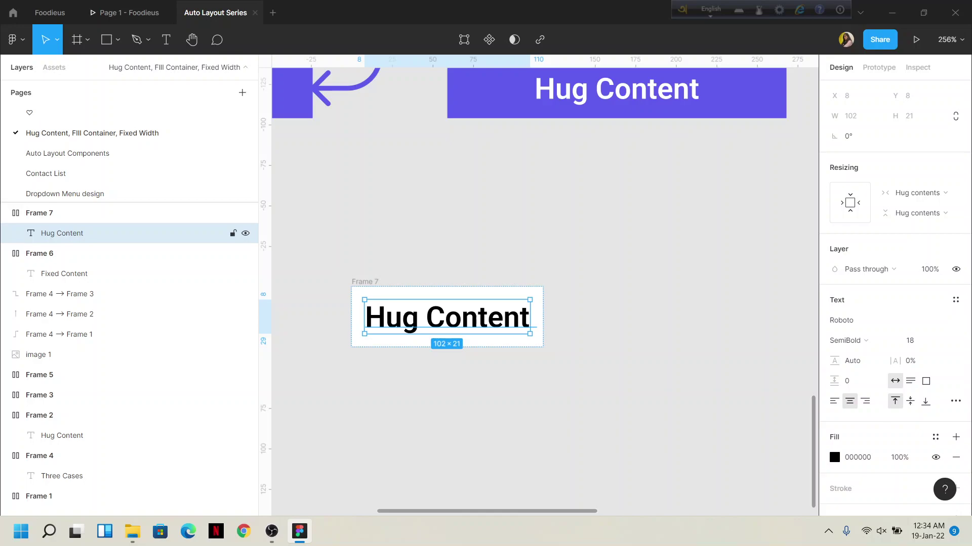
Step: Test the hugging text box by appending filler characters to "Hug Content" and continuing them over two more lines
{"action": "key", "text": "Return"}
{"action": "key", "text": "Right"}
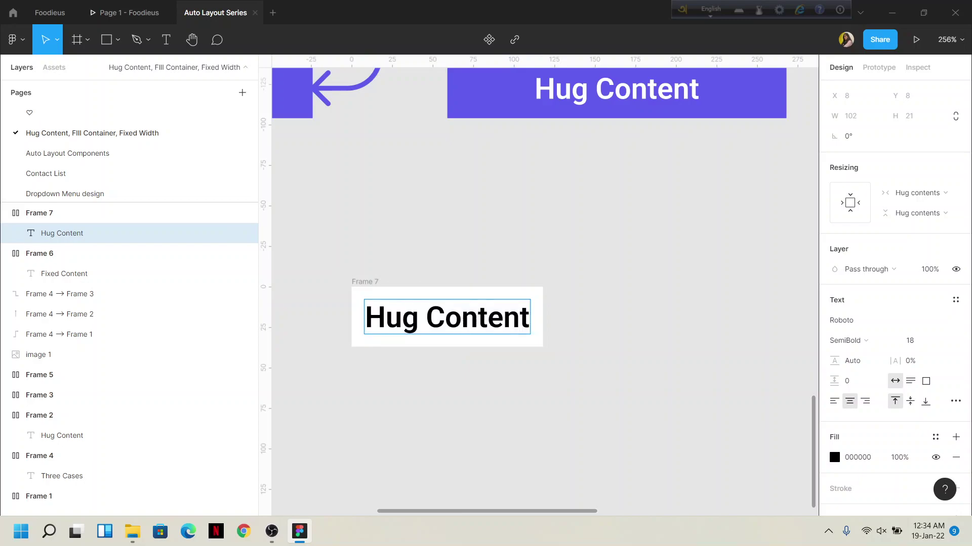
{"action": "key", "text": "Right"}
{"action": "type", "text": "nn"}
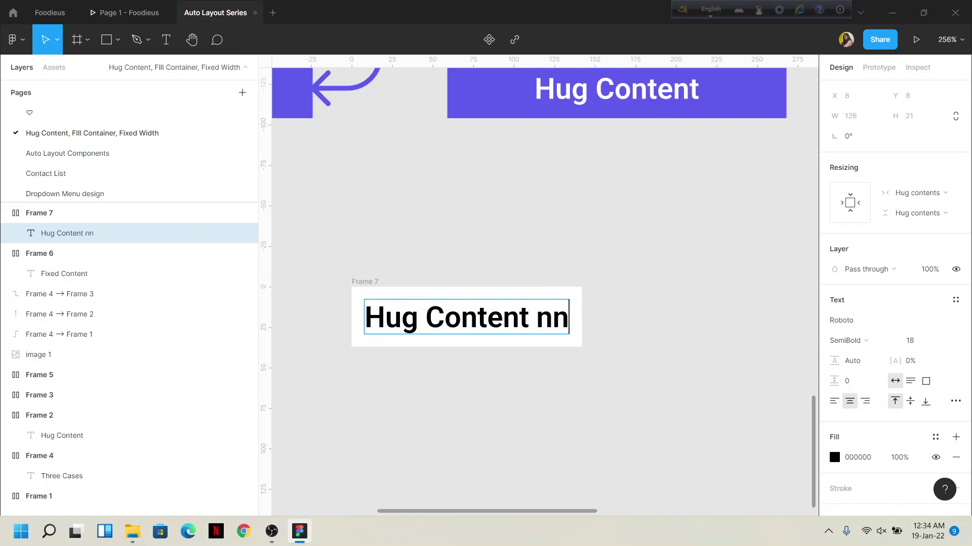
{"action": "type", "text": "nnnsnsnsnsn"}
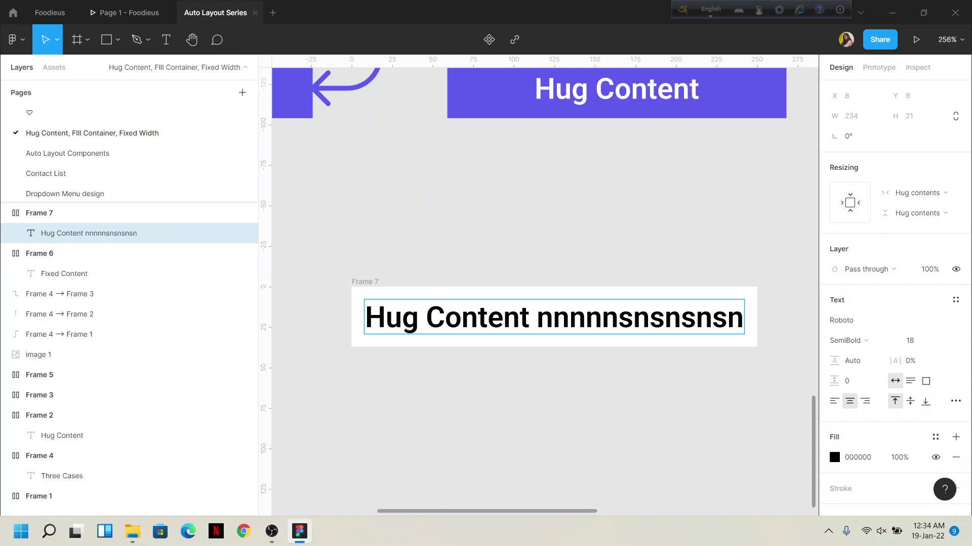
{"action": "key", "text": "Return"}
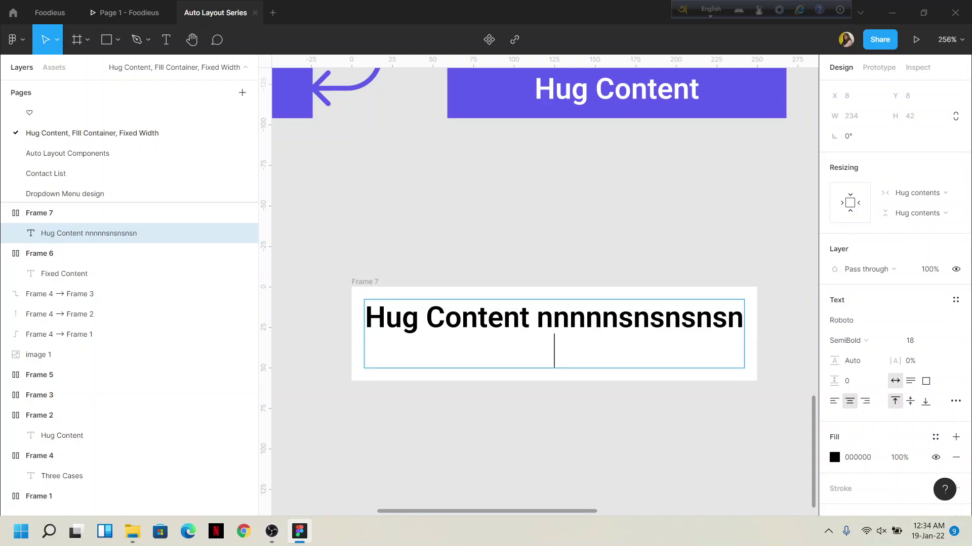
{"action": "type", "text": "njdndndndndnndndndndndndndnd"}
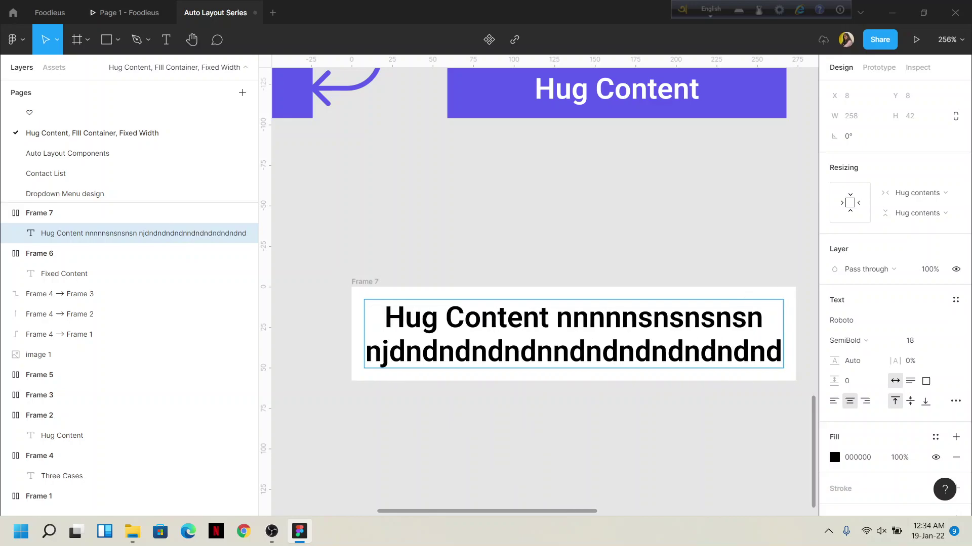
{"action": "key", "text": "Return"}
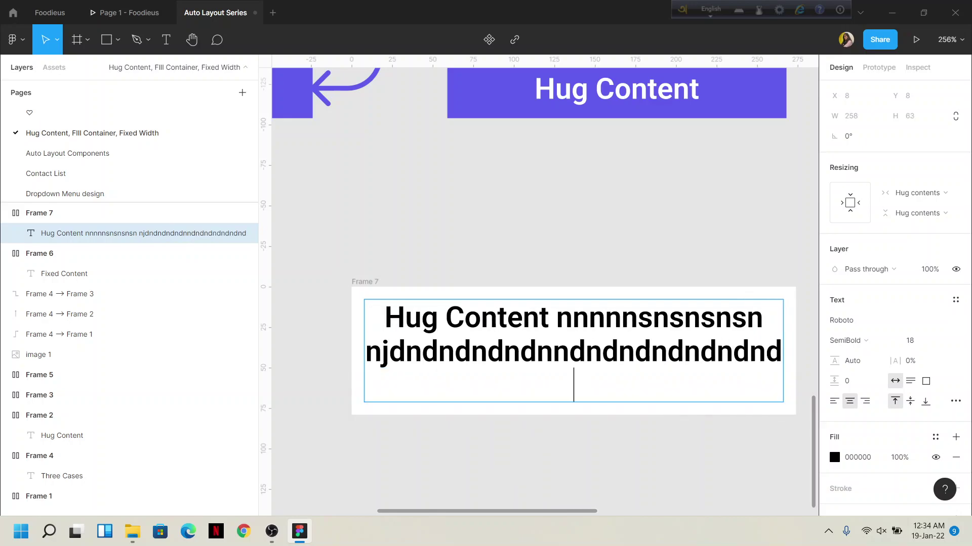
{"action": "type", "text": "ndndnd"}
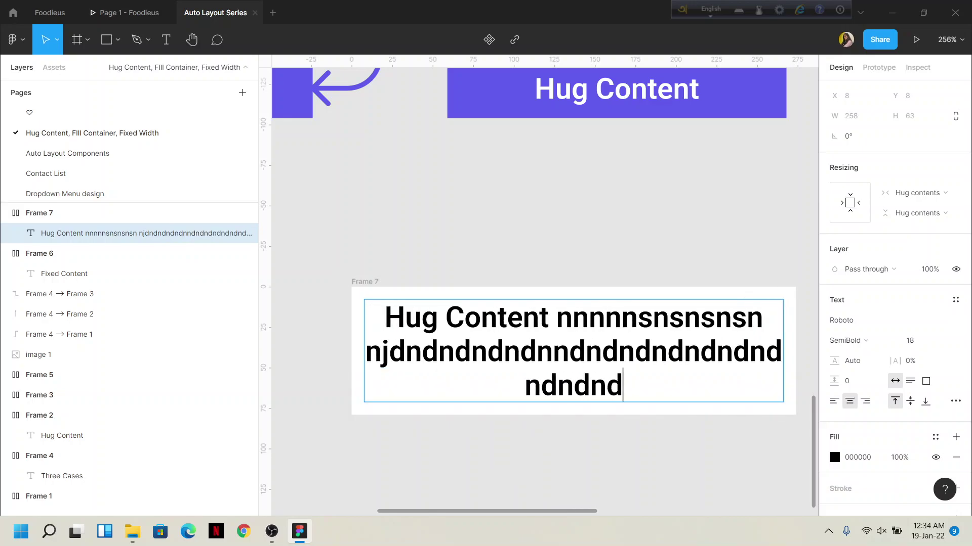
Step: Delete everything after "Hug" in the text, and align its white frame with the left edge of the purple Hug Content box
{"action": "key", "text": "shift+Left"}
{"action": "key", "text": "shift+Left"}
{"action": "left_click_drag", "start_coordinate": [590, 385], "coordinate": [438, 318]}
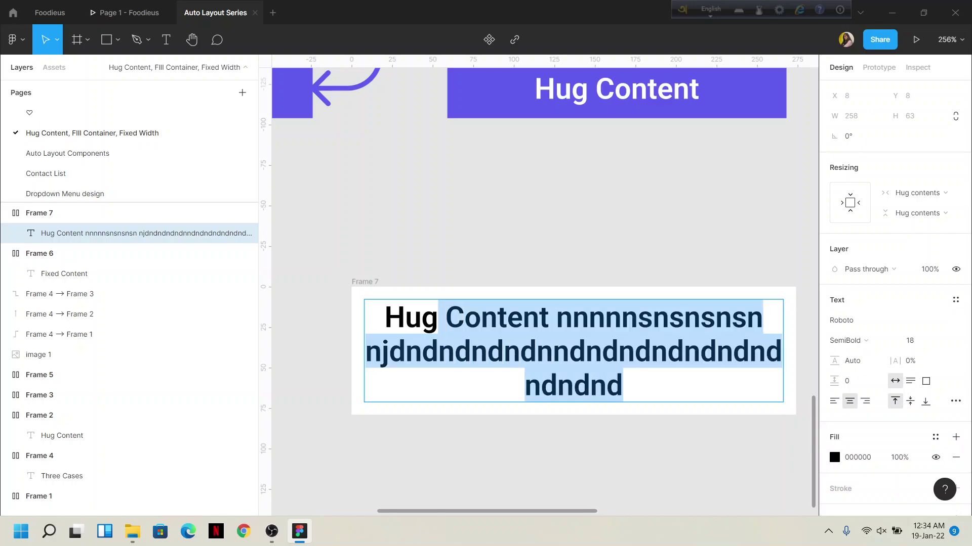
{"action": "key", "text": "BackSpace"}
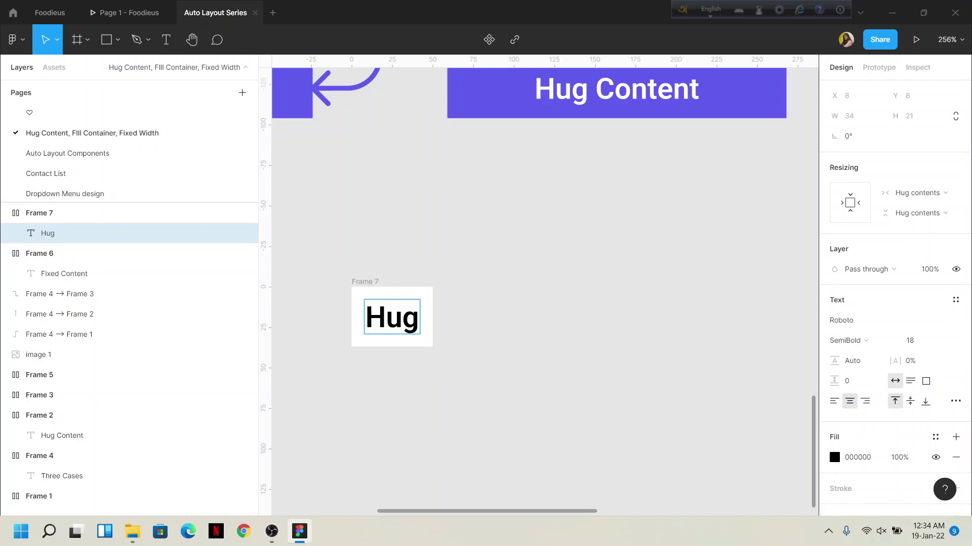
{"action": "key", "text": "Escape"}
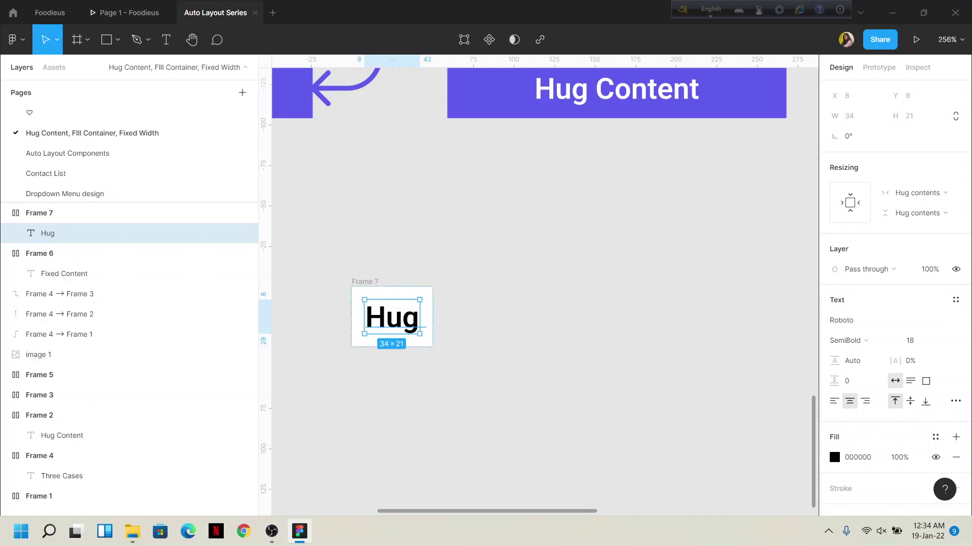
{"action": "key", "text": "Escape"}
{"action": "left_click_drag", "start_coordinate": [365, 282], "coordinate": [461, 282]}
Step: Duplicate the white Hug frame and place the copy on the same row, left-aligned with the purple Fill Container box
{"action": "scroll", "coordinate": [560, 300], "scroll_direction": "down", "scroll_amount": 5}
{"action": "scroll", "coordinate": [560, 300], "scroll_direction": "right", "scroll_amount": 3}
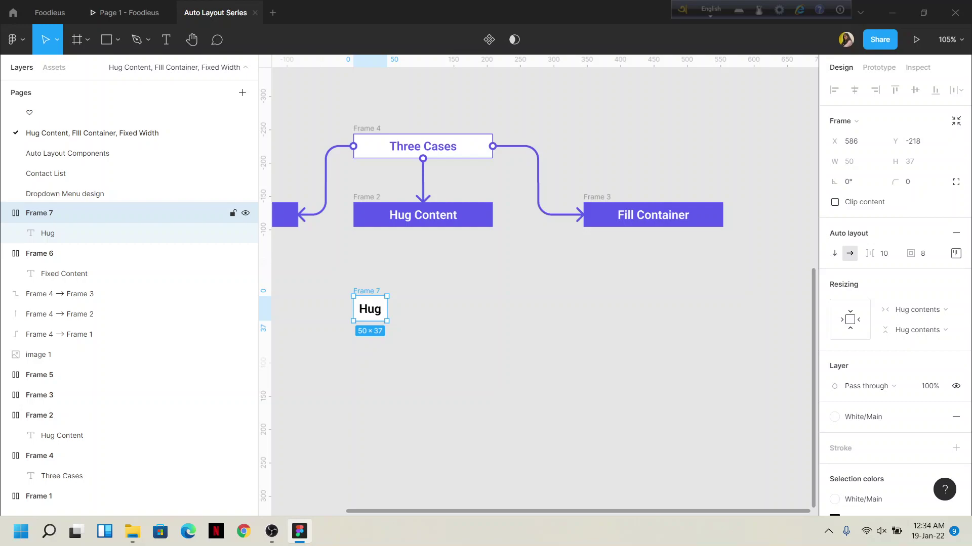
{"action": "left_click_drag", "start_coordinate": [370, 309], "coordinate": [599, 309]}
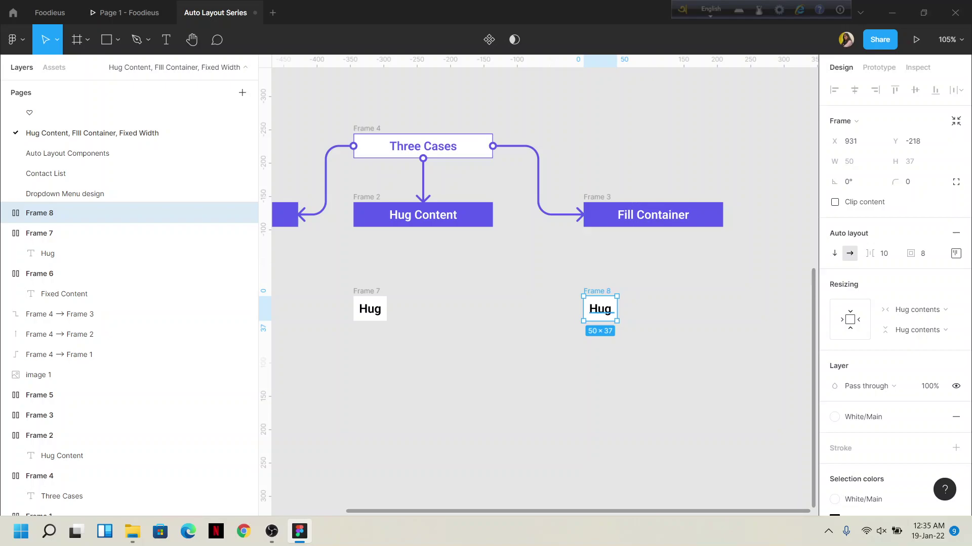
Step: Replace the text in the duplicated Hug frame with "Fill Container"
{"action": "scroll", "coordinate": [604, 314], "scroll_direction": "up", "scroll_amount": 5}
{"action": "double_click", "coordinate": [604, 314]}
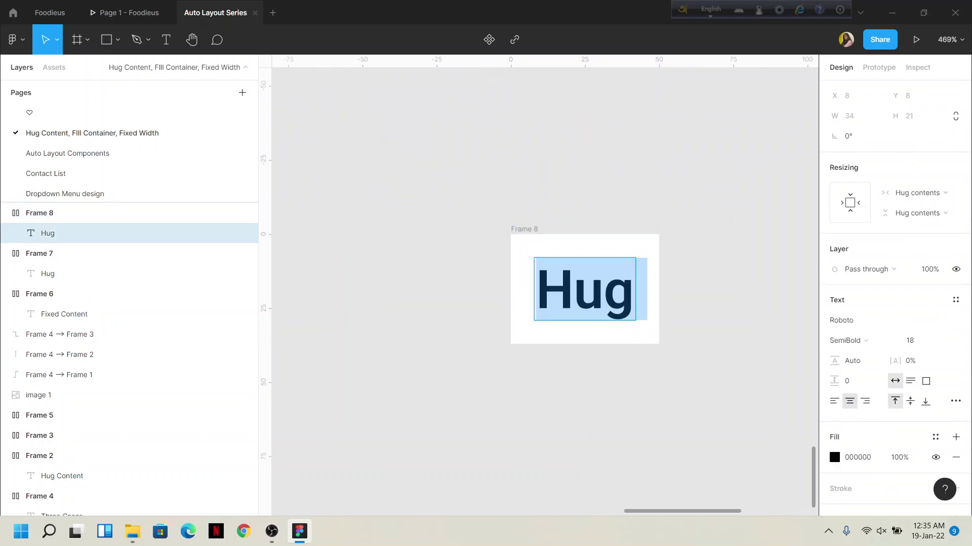
{"action": "type", "text": "Fill"}
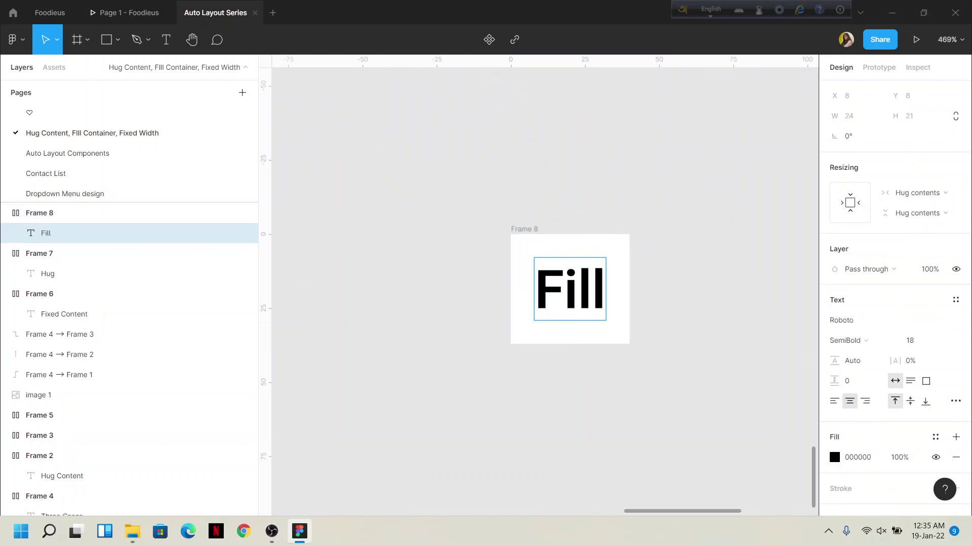
{"action": "type", "text": " Container"}
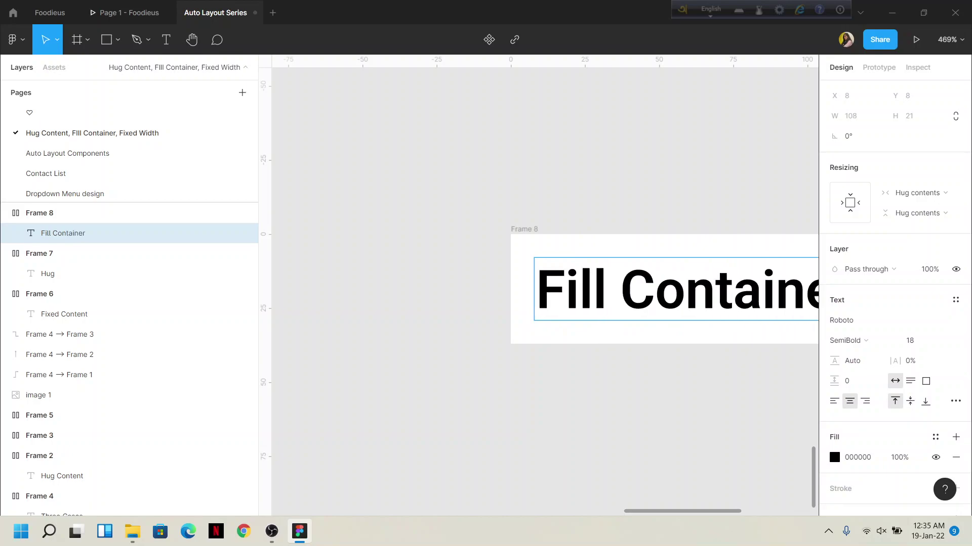
{"action": "key", "text": "Escape"}
{"action": "scroll", "coordinate": [545, 284], "scroll_direction": "right", "scroll_amount": 4}
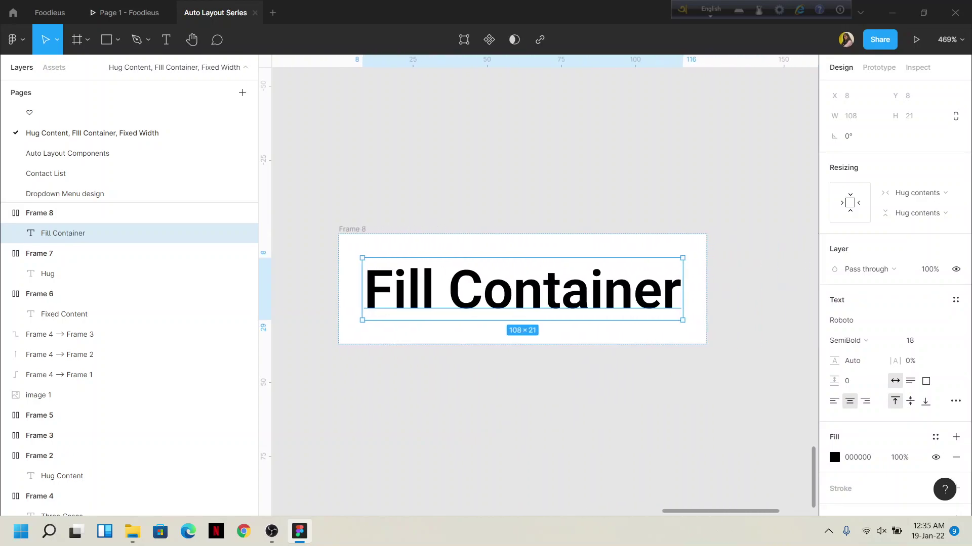
{"action": "key", "text": "Escape"}
Step: Set the white frame's "Fill Container" text to Fill container for both width and height
{"action": "scroll", "coordinate": [615, 179], "scroll_direction": "down", "scroll_amount": 3}
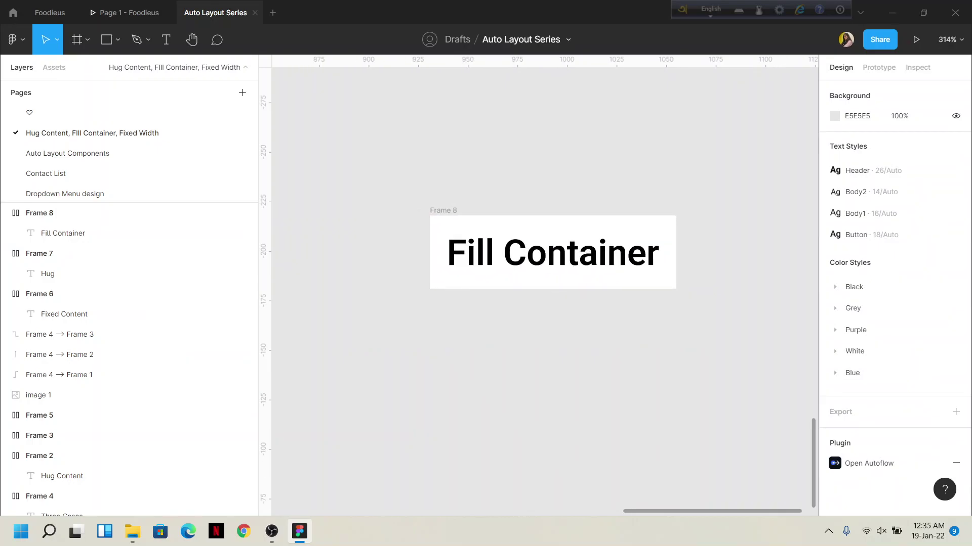
{"action": "left_click", "coordinate": [552, 253]}
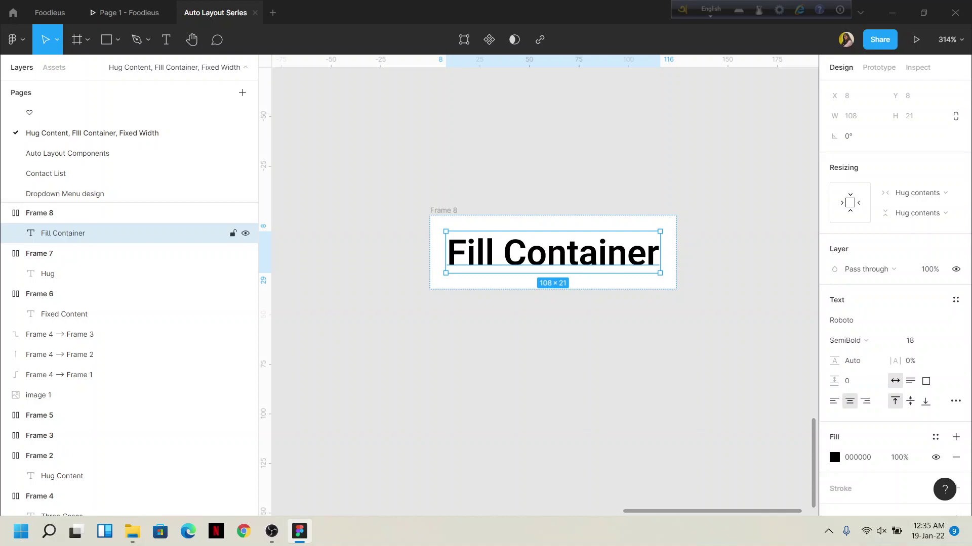
{"action": "left_click", "coordinate": [917, 193]}
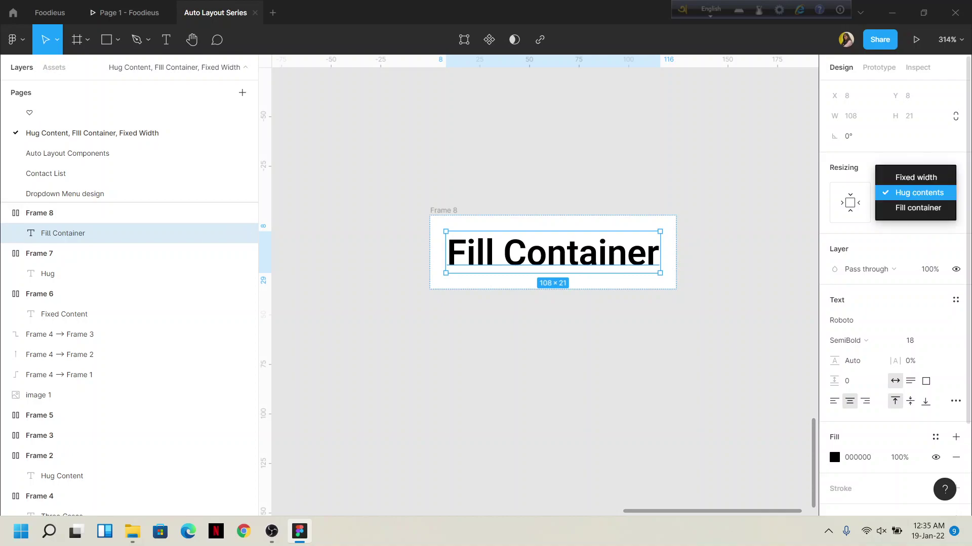
{"action": "left_click", "coordinate": [917, 207]}
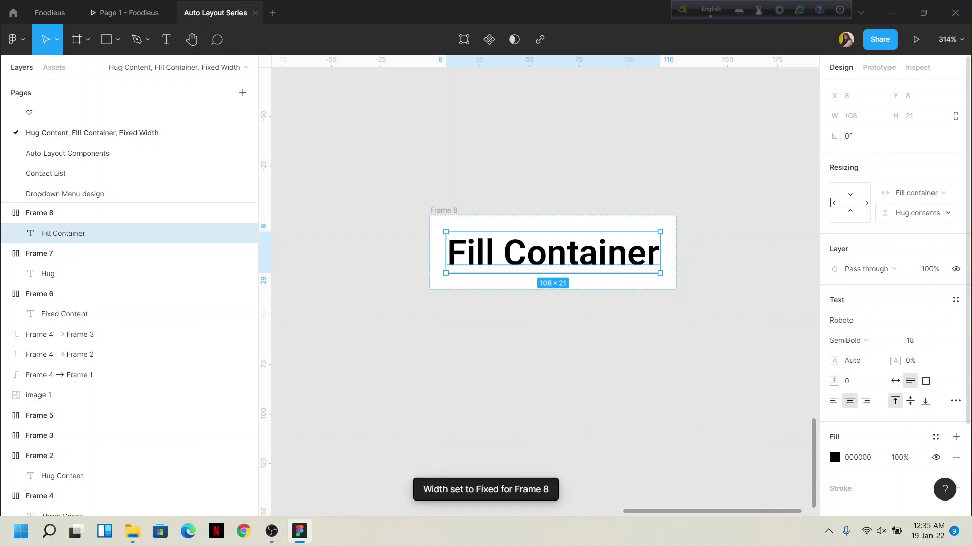
{"action": "left_click", "coordinate": [917, 213]}
{"action": "left_click", "coordinate": [918, 225]}
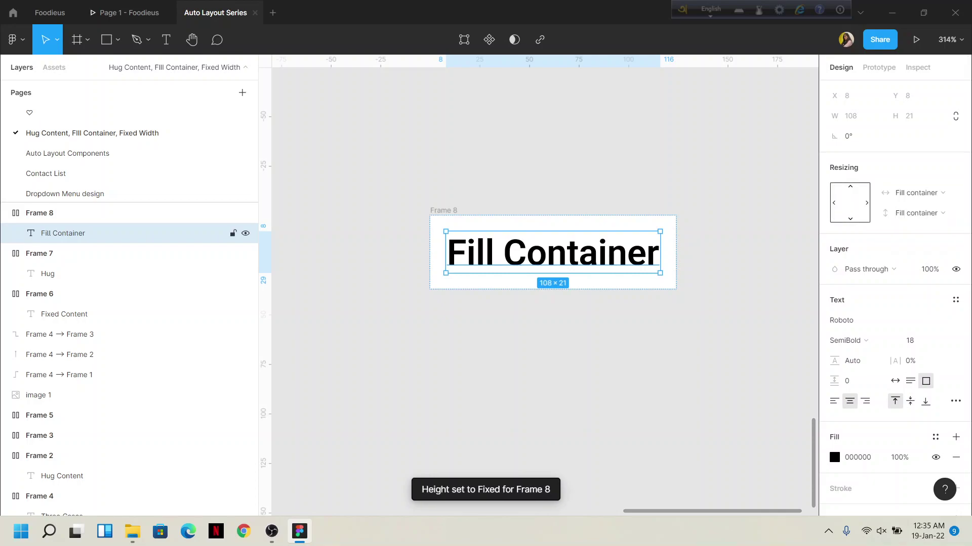
Step: Remove the word "Container" from the text in Frame 8, leaving only "Fill"
{"action": "key", "text": "Return"}
{"action": "left_click_drag", "start_coordinate": [647, 253], "coordinate": [579, 253]}
{"action": "left_click_drag", "start_coordinate": [503, 252], "coordinate": [659, 253]}
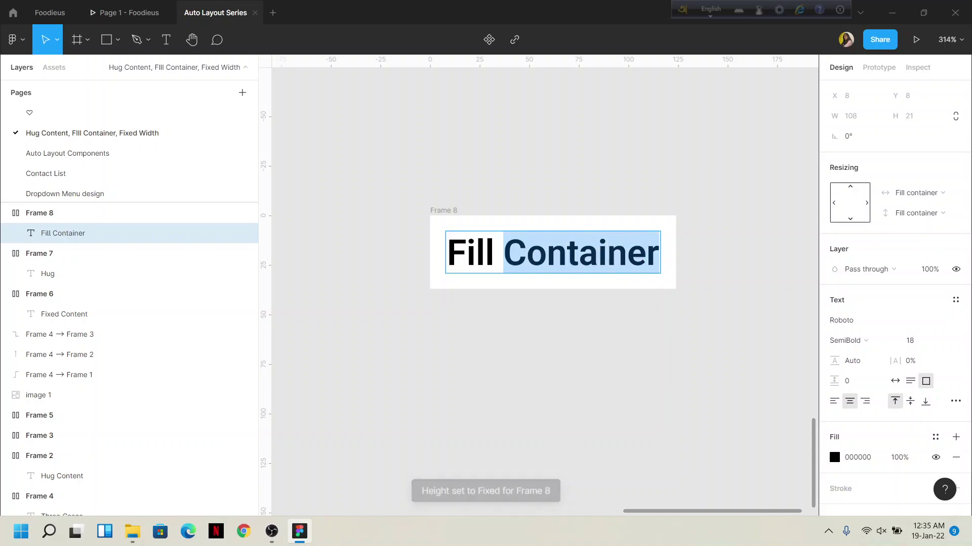
{"action": "key", "text": "BackSpace"}
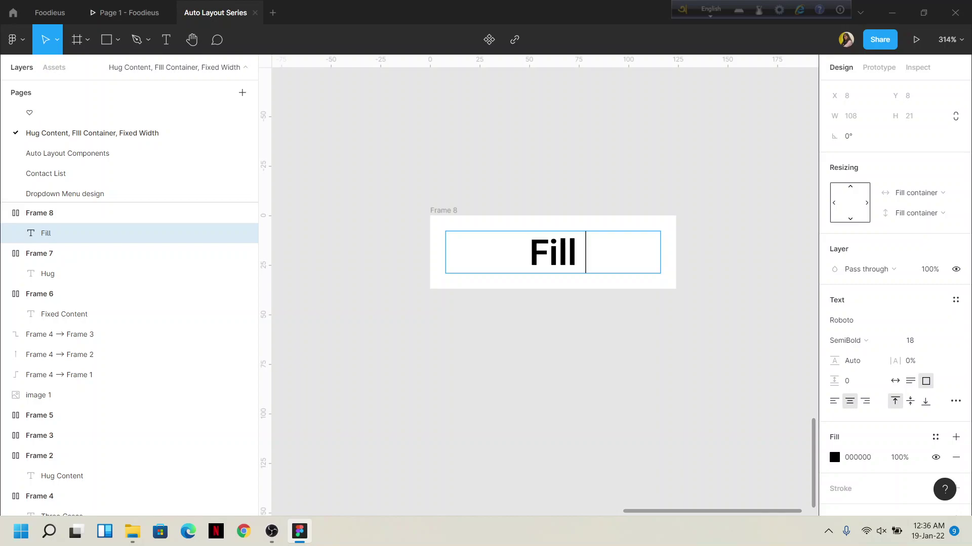
{"action": "key", "text": "Escape"}
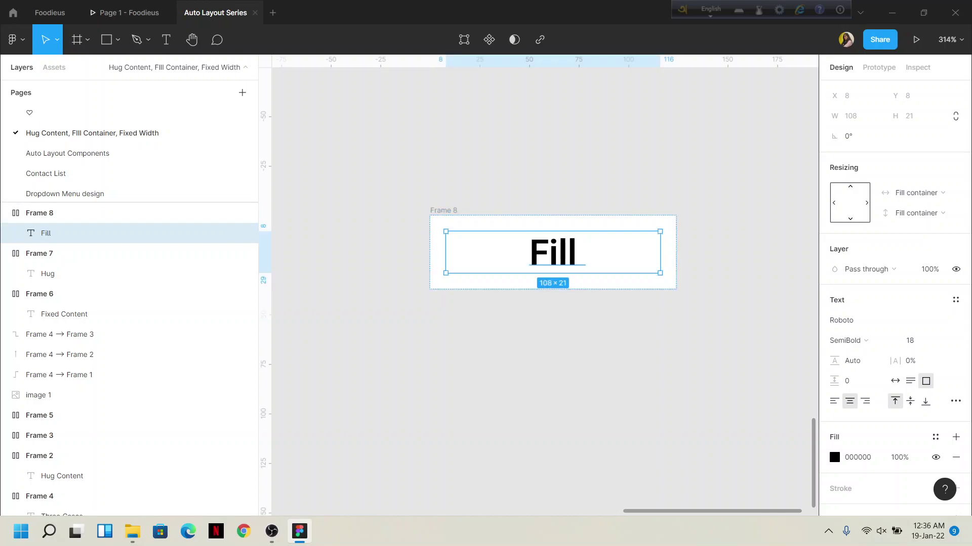
Step: Widen the white Fill frame to about 179 and select its text layer to check how it fills the frame
{"action": "key", "text": "Escape"}
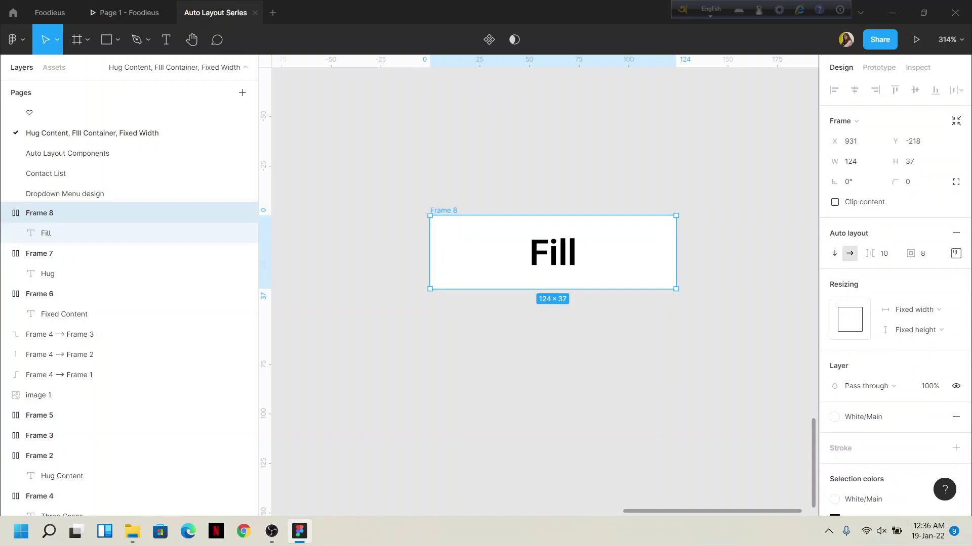
{"action": "left_click_drag", "start_coordinate": [676, 252], "coordinate": [784, 252]}
{"action": "left_click", "coordinate": [76, 234]}
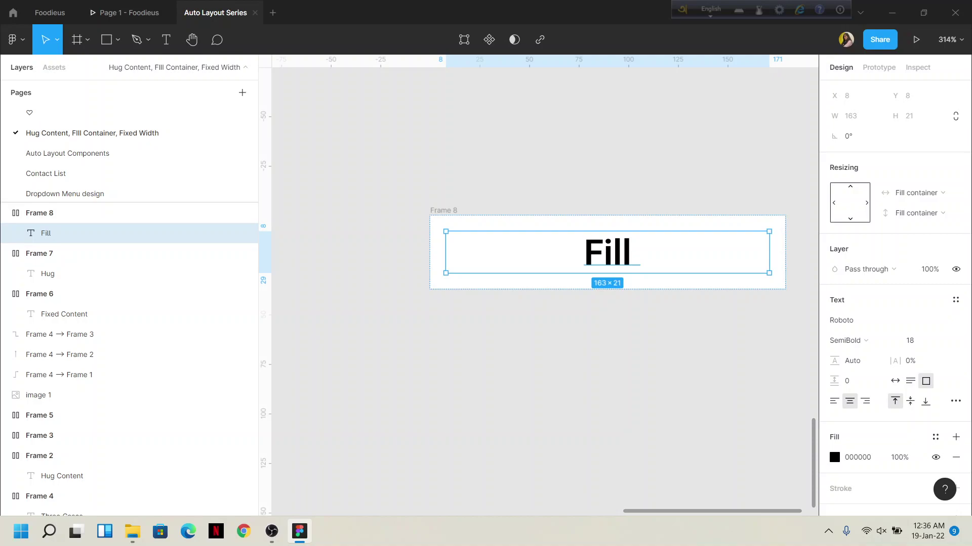
{"action": "key", "text": "Escape"}
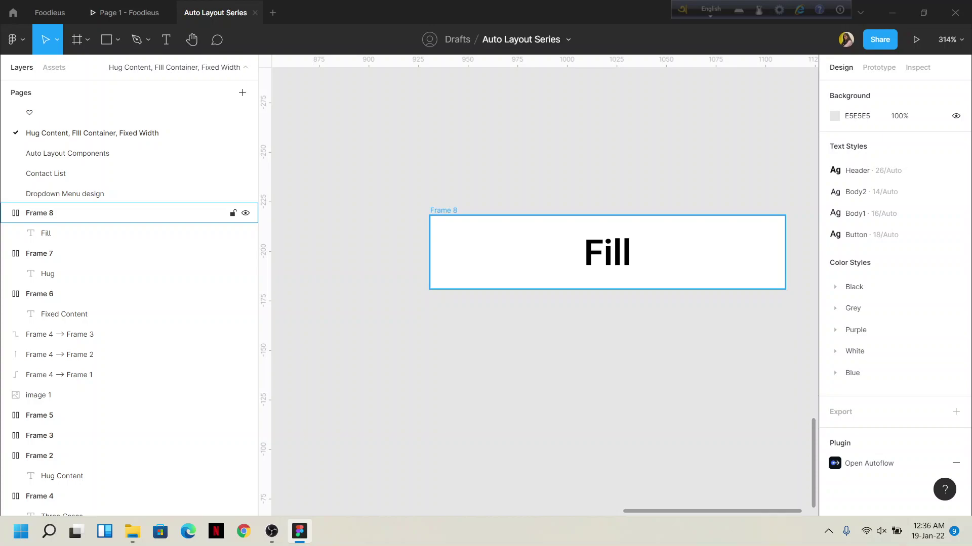
Step: Narrow the white Fill frame to about 131 wide and select its text layer to check the fit
{"action": "left_click", "coordinate": [443, 210]}
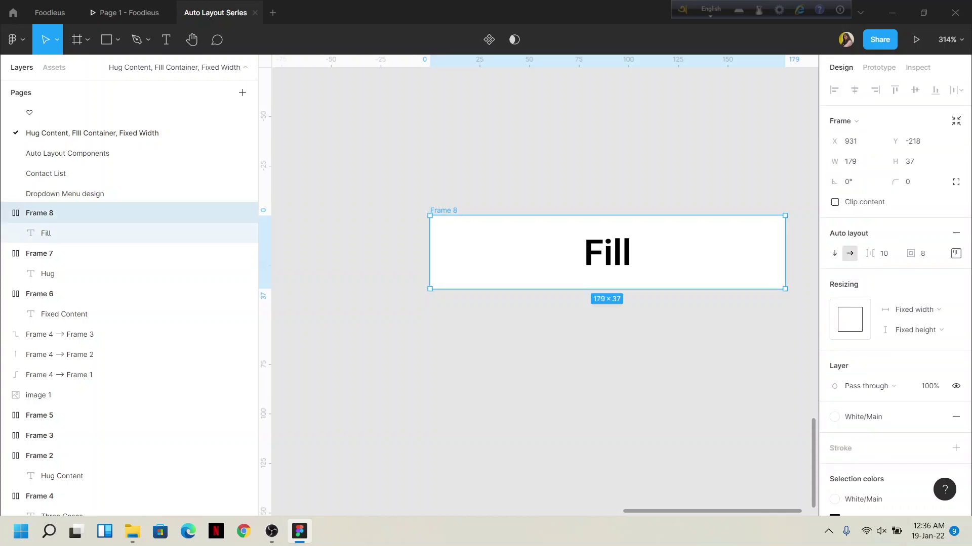
{"action": "left_click_drag", "start_coordinate": [785, 252], "coordinate": [677, 252]}
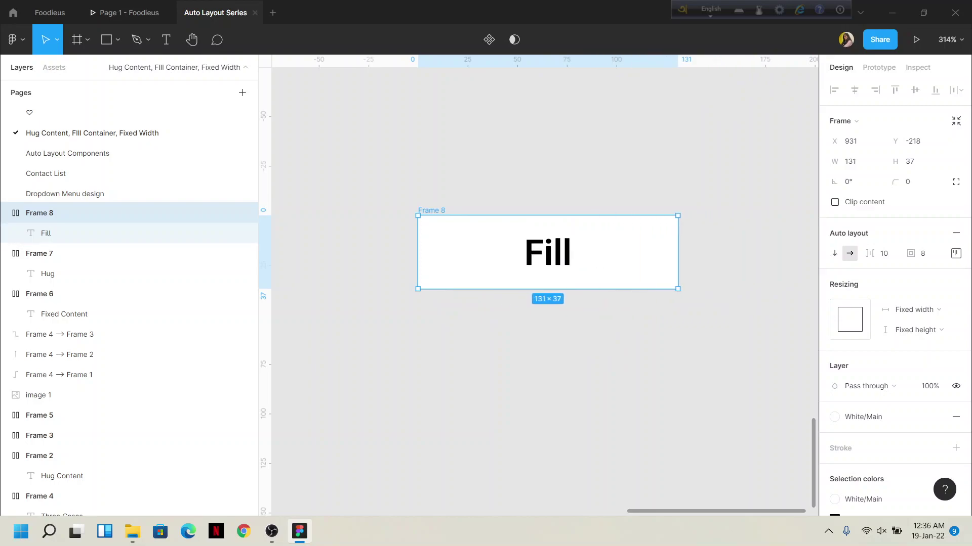
{"action": "left_click", "coordinate": [547, 252]}
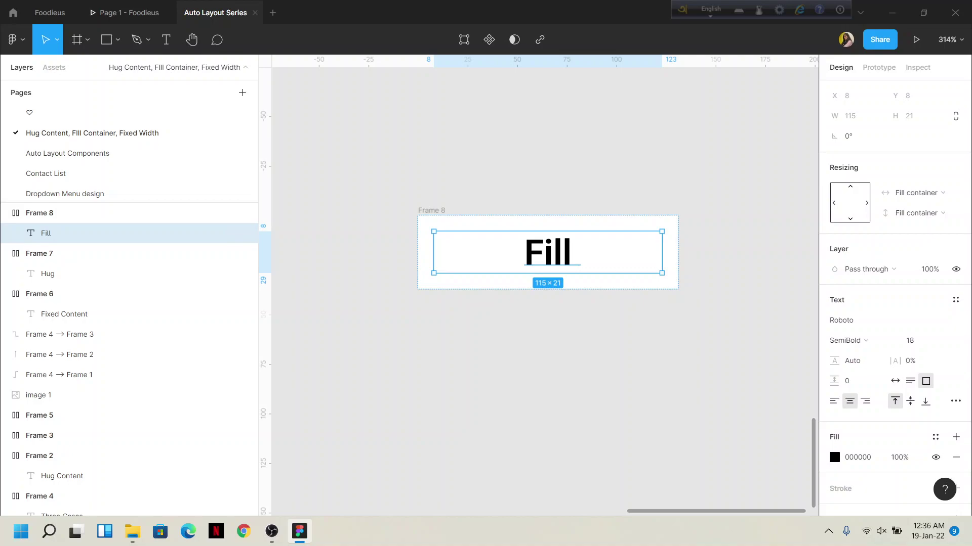
Step: Duplicate the white Fixed Content frame and place the copy straight below it at Y -28
{"action": "scroll", "coordinate": [592, 312], "scroll_direction": "down", "scroll_amount": 5}
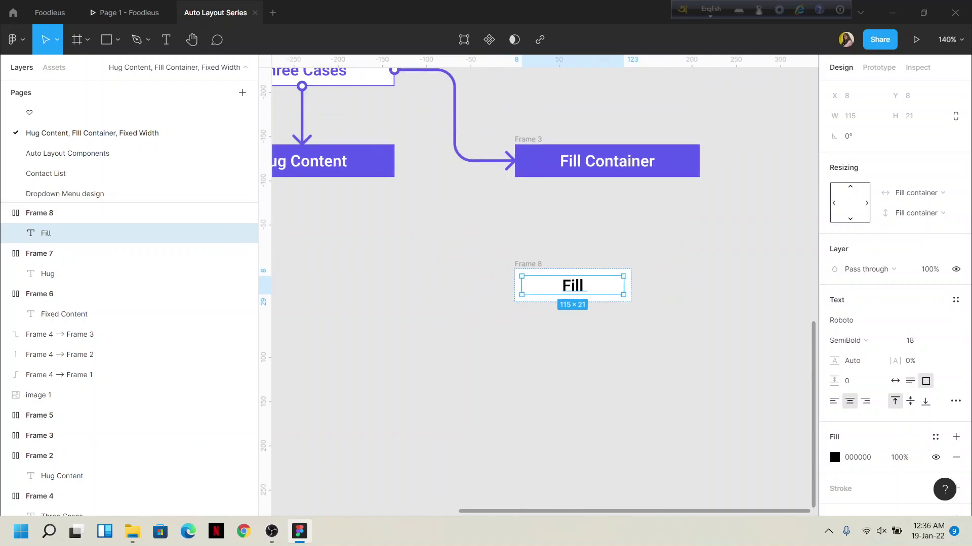
{"action": "scroll", "coordinate": [592, 312], "scroll_direction": "down", "scroll_amount": 4}
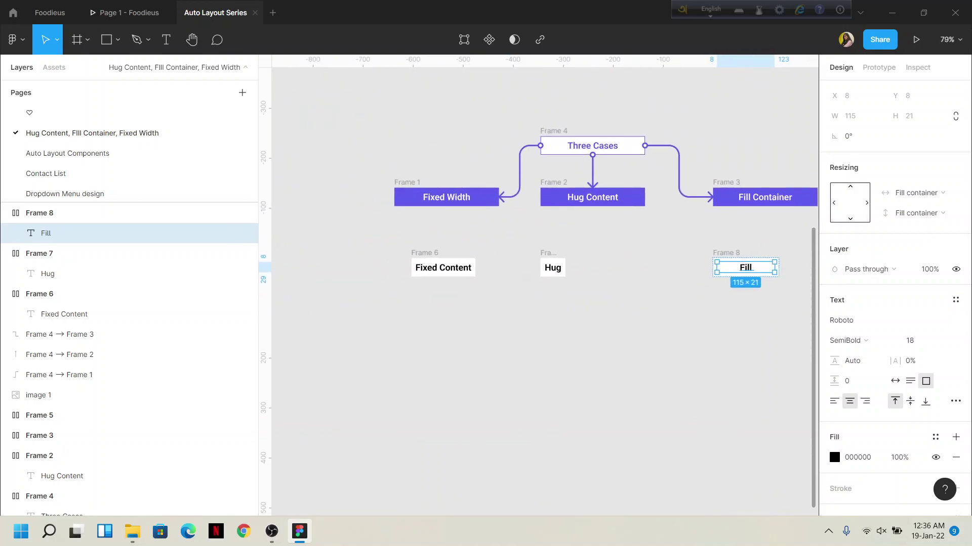
{"action": "scroll", "coordinate": [474, 328], "scroll_direction": "up", "scroll_amount": 4}
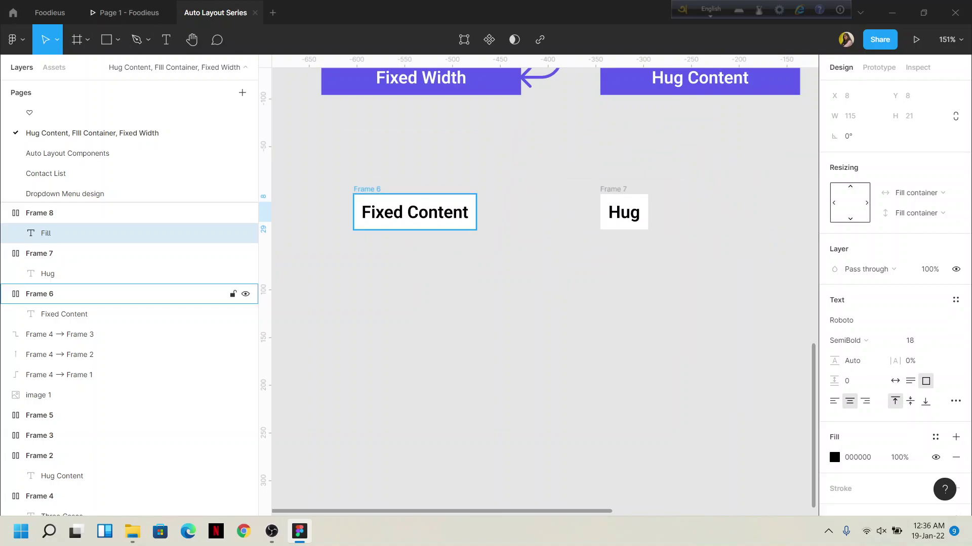
{"action": "left_click", "coordinate": [102, 294]}
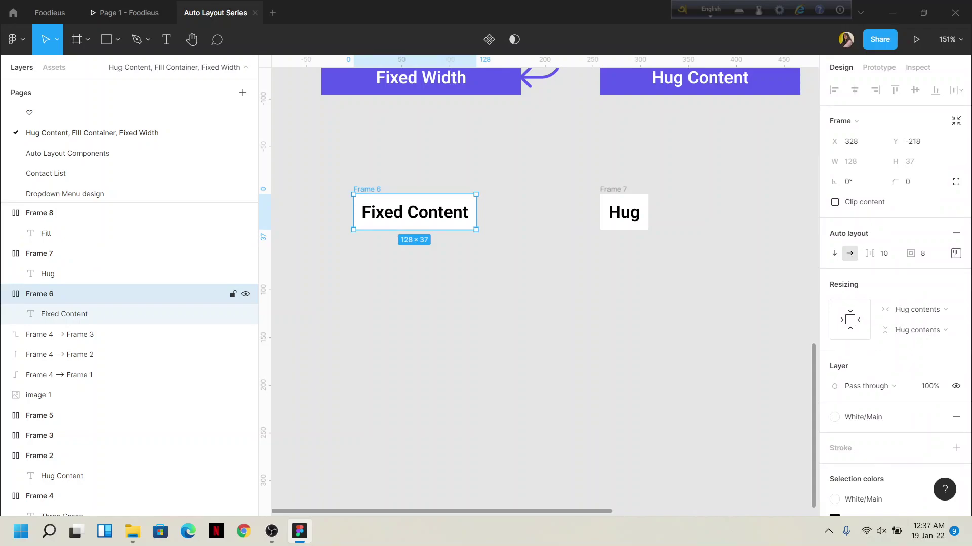
{"action": "left_click_drag", "start_coordinate": [415, 212], "coordinate": [415, 393]}
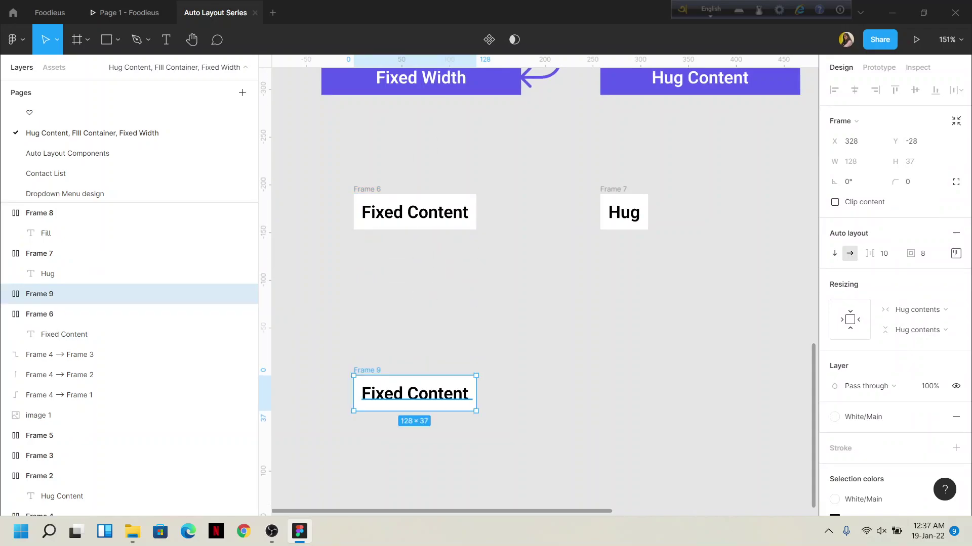
Step: Replace the text in Frame 9 with "Button" and set the text layer's horizontal resizing to Hug contents
{"action": "key", "text": "Return"}
{"action": "key", "text": "Return"}
{"action": "type", "text": "Button"}
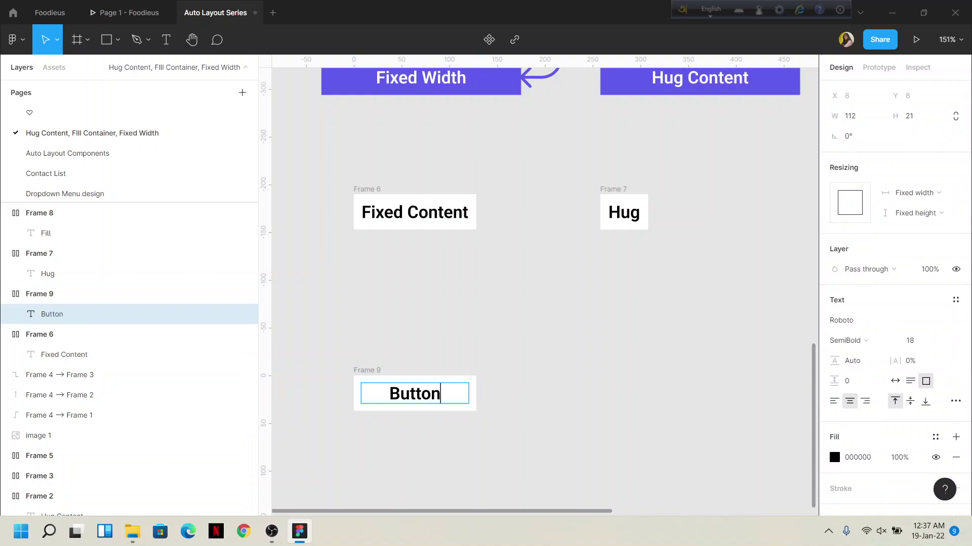
{"action": "key", "text": "Escape"}
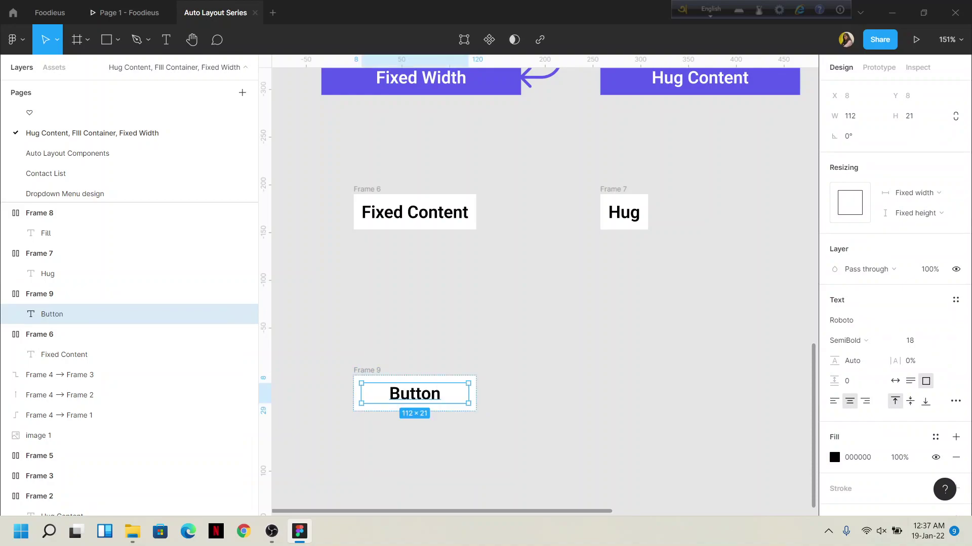
{"action": "left_click", "coordinate": [914, 192]}
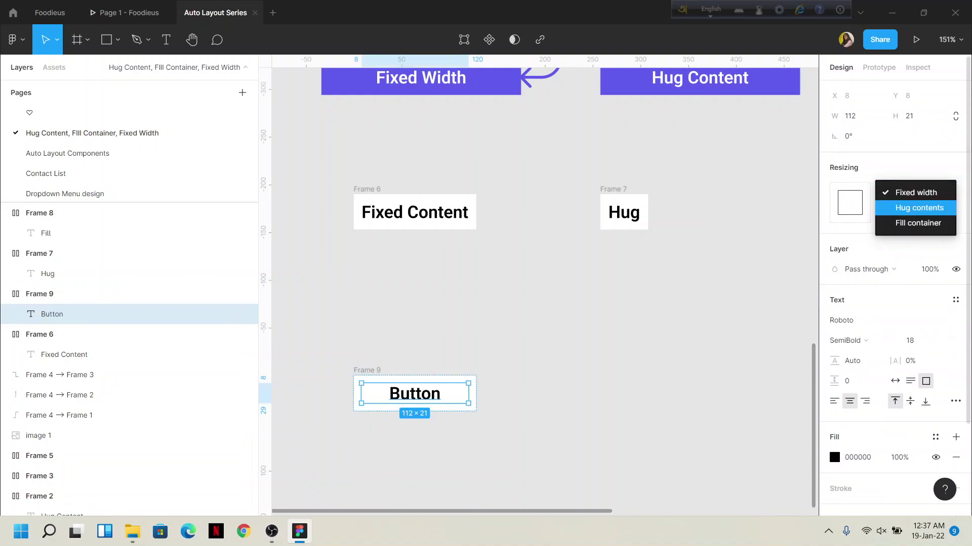
{"action": "left_click", "coordinate": [919, 208]}
Step: Set the Button text layer in Frame 9 to Fixed width and Fixed height resizing
{"action": "left_click", "coordinate": [913, 193]}
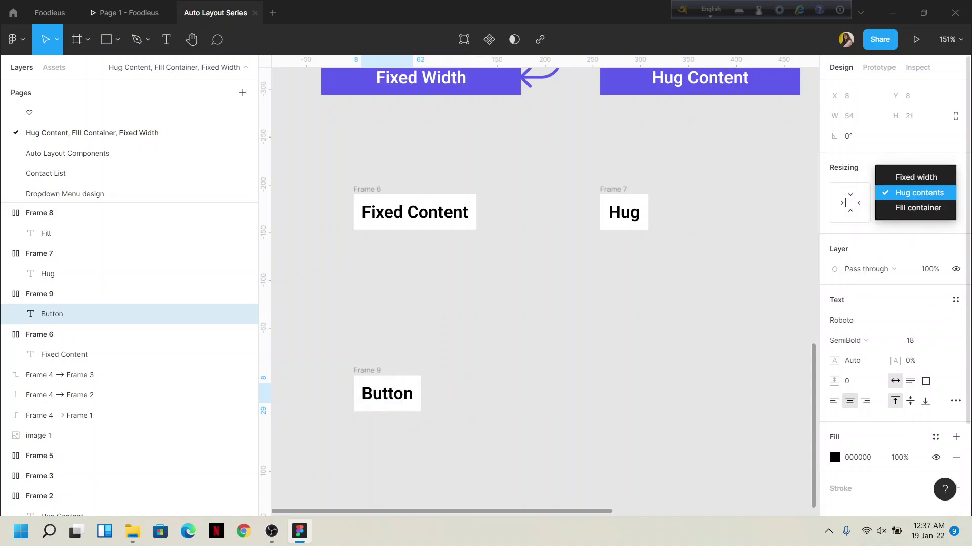
{"action": "left_click", "coordinate": [914, 178]}
{"action": "left_click", "coordinate": [913, 212]}
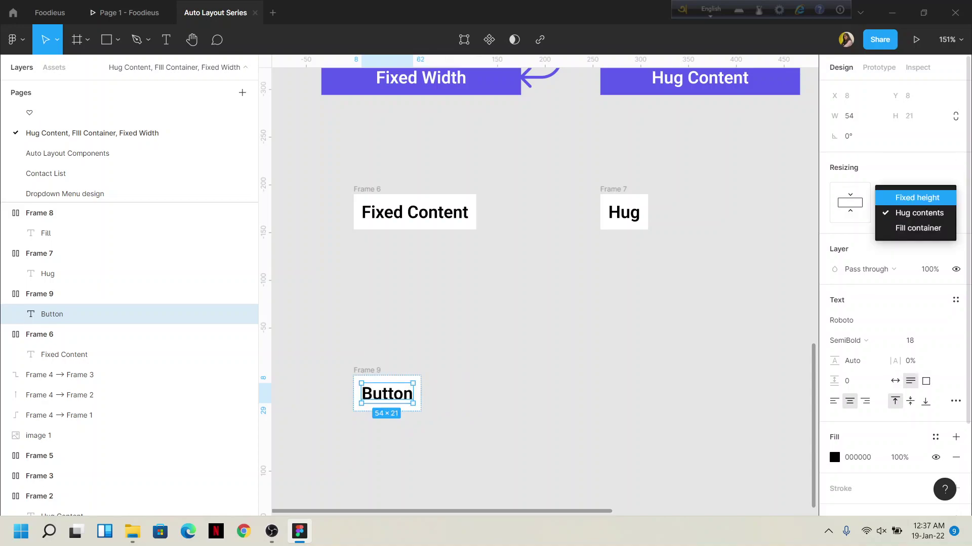
{"action": "left_click", "coordinate": [916, 197]}
{"action": "key", "text": "Escape"}
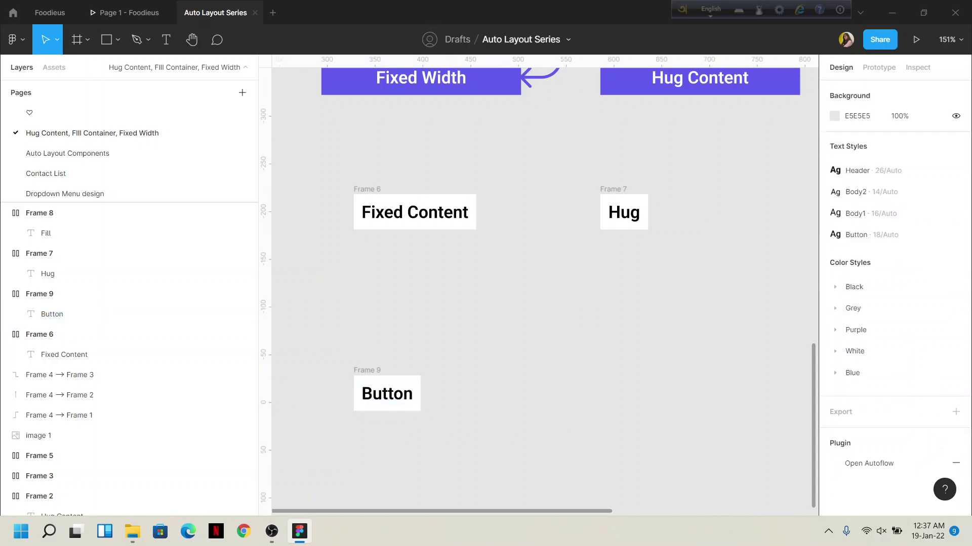
{"action": "left_click", "coordinate": [101, 314]}
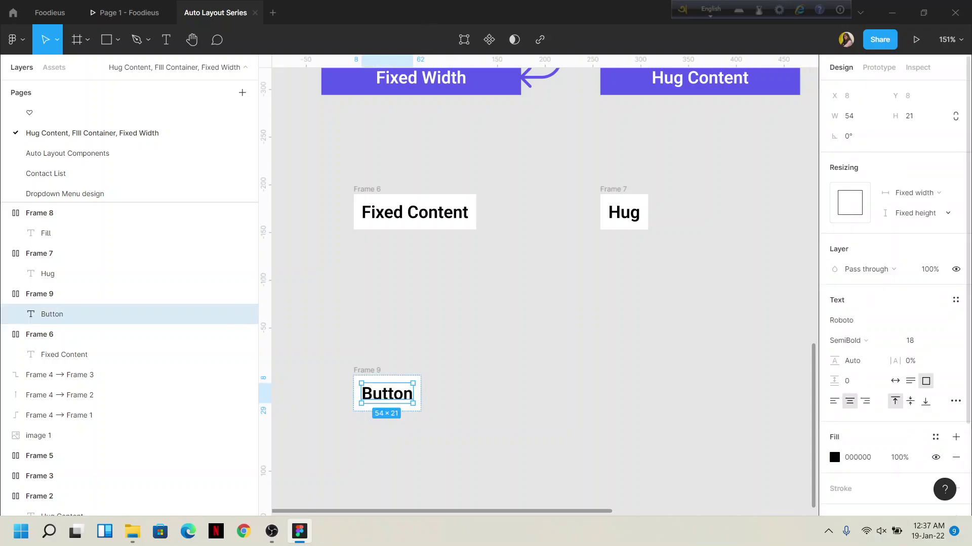
{"action": "key", "text": "Escape"}
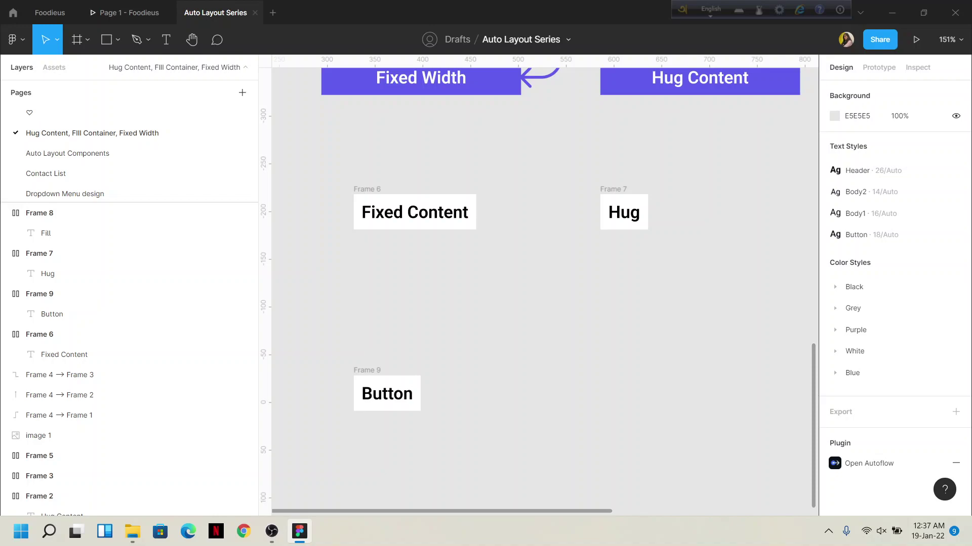
Step: Duplicate the Button frame beside the original at X 468, Y -28 and change the copy's text to "Fixed Width"
{"action": "left_click", "coordinate": [39, 294]}
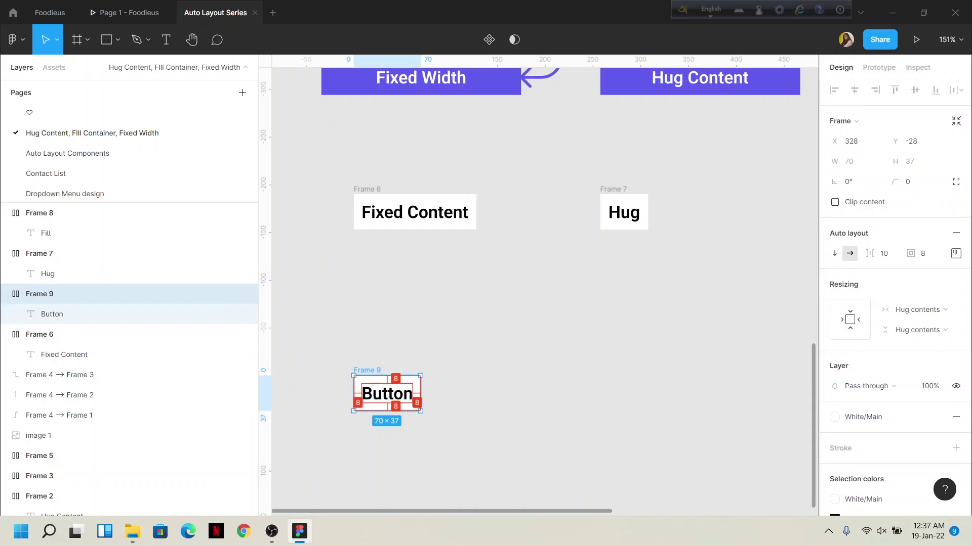
{"action": "left_click_drag", "start_coordinate": [387, 393], "coordinate": [521, 393]}
{"action": "key", "text": "Return"}
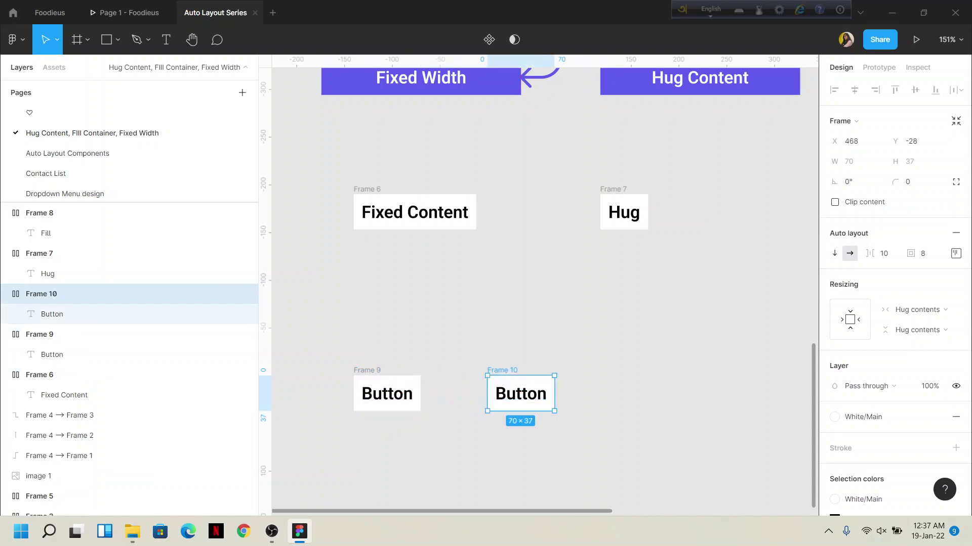
{"action": "key", "text": "Return"}
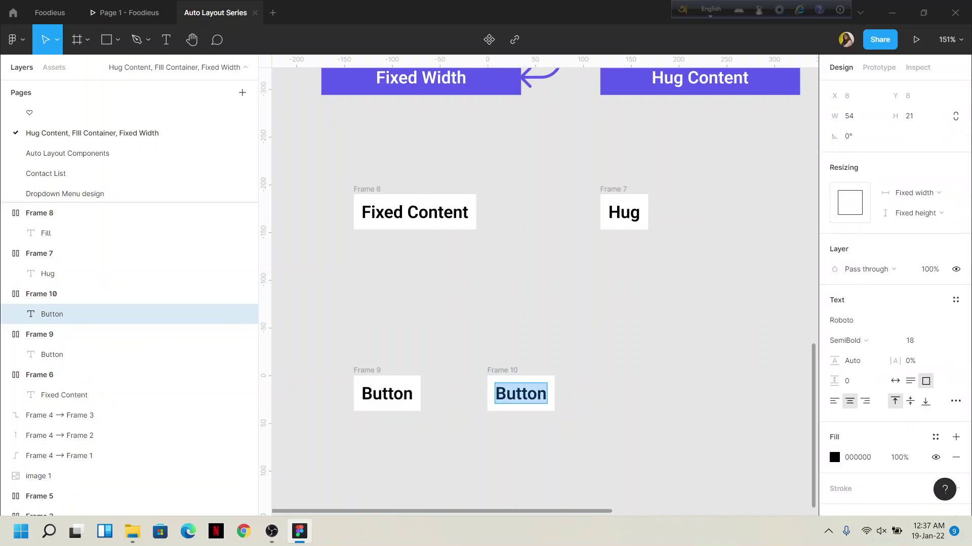
{"action": "type", "text": "Fixed"}
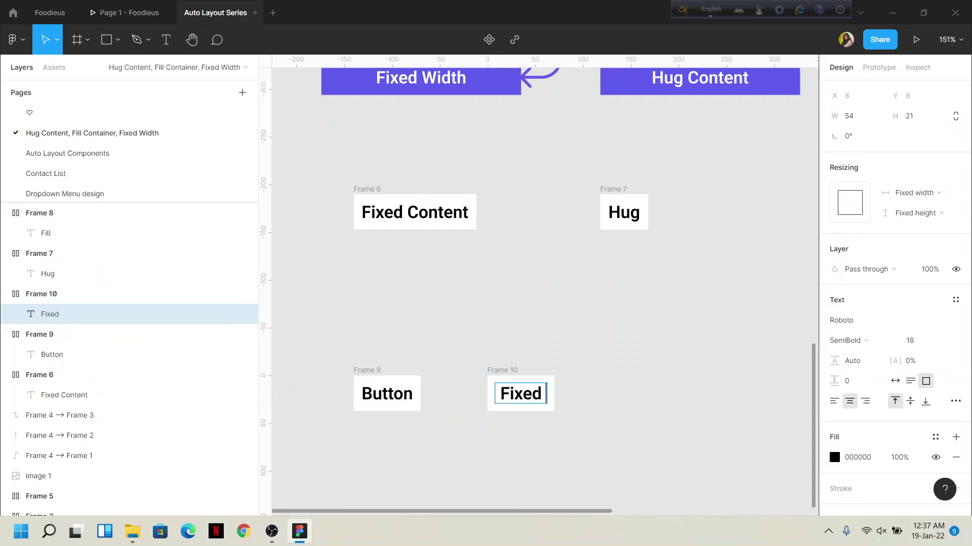
{"action": "type", "text": " Wid"}
{"action": "type", "text": "th"}
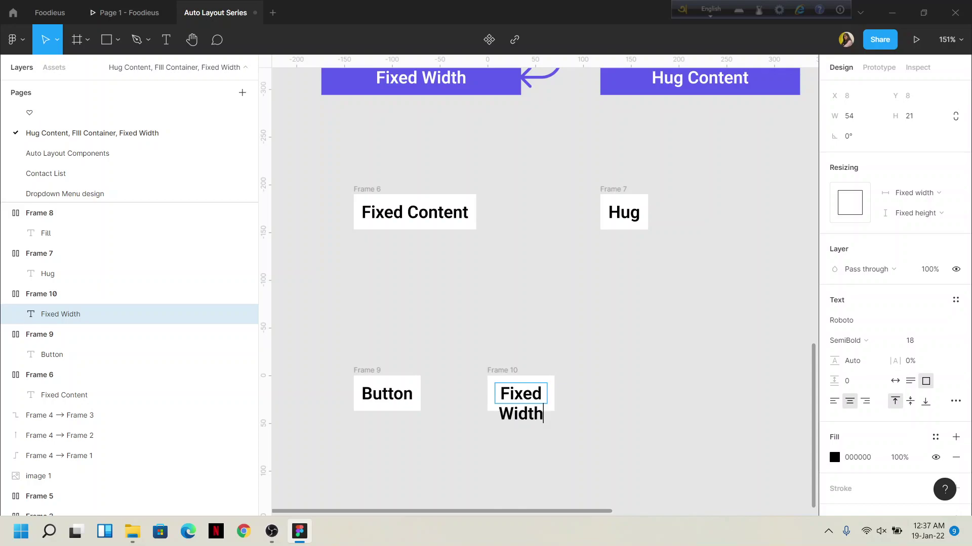
{"action": "key", "text": "Escape"}
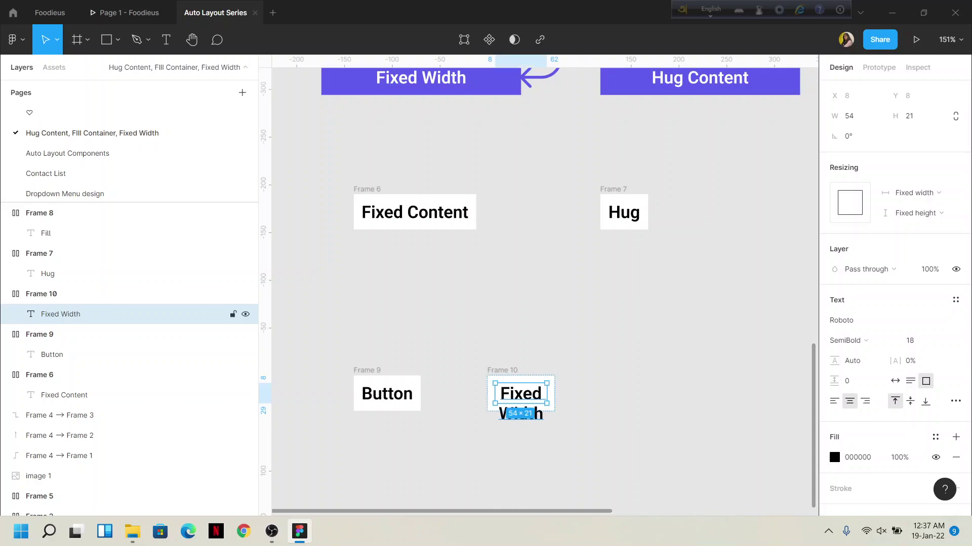
Step: Set the Fixed Width text layer in Frame 10 to hug its contents horizontally and vertically
{"action": "left_click", "coordinate": [914, 193]}
{"action": "left_click", "coordinate": [918, 207]}
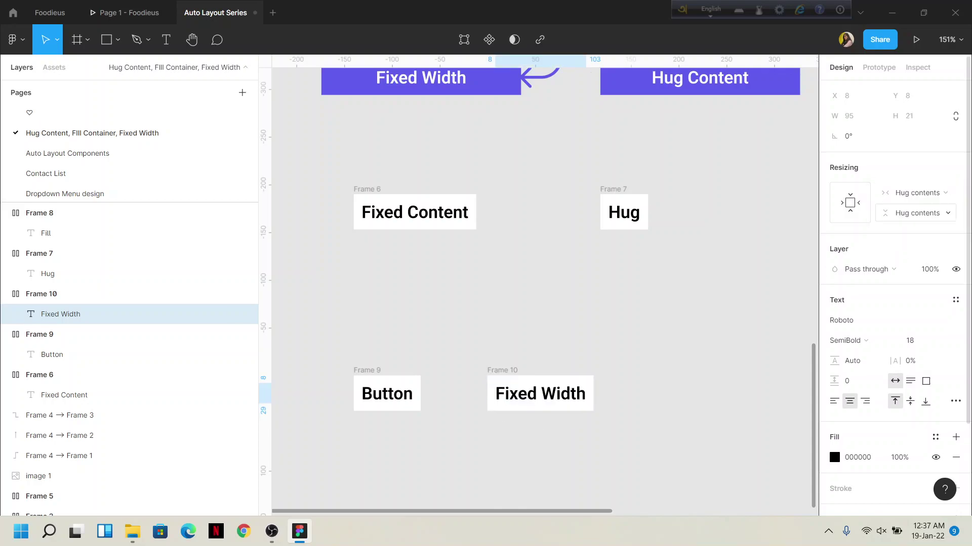
{"action": "left_click", "coordinate": [915, 213]}
{"action": "key", "text": "Escape"}
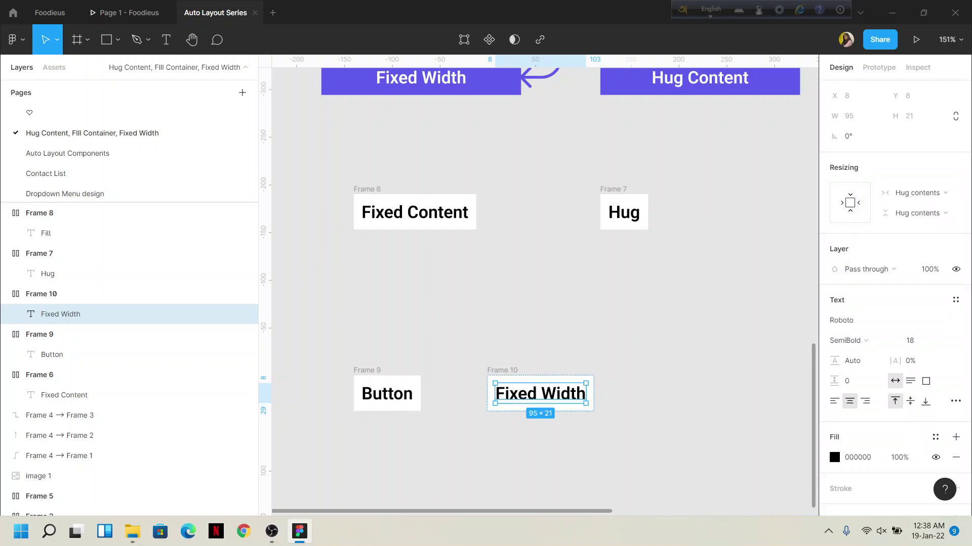
Step: Extend the text in Frame 10 with "Filled Height" so it reads "Fixed Width Filled Height"
{"action": "key", "text": "Return"}
{"action": "key", "text": "Right"}
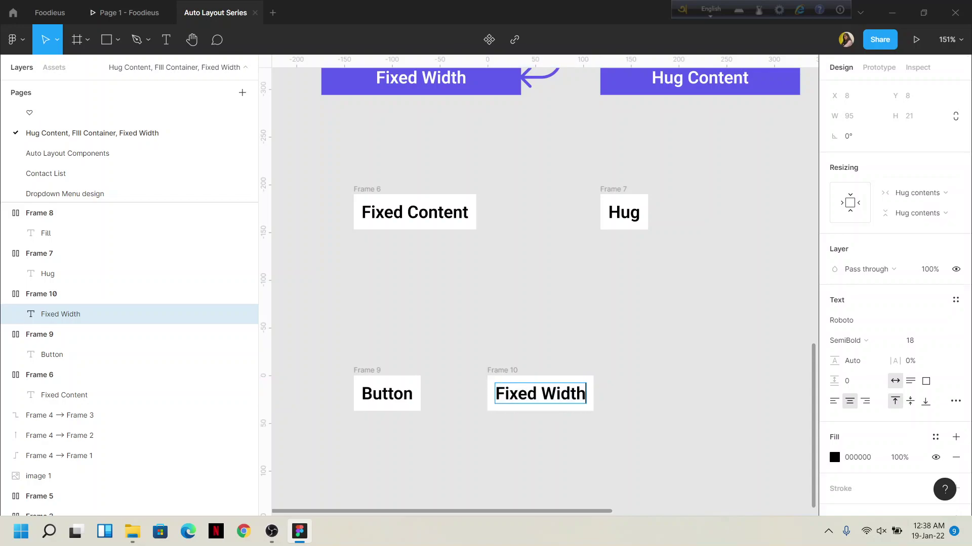
{"action": "type", "text": "Fill"}
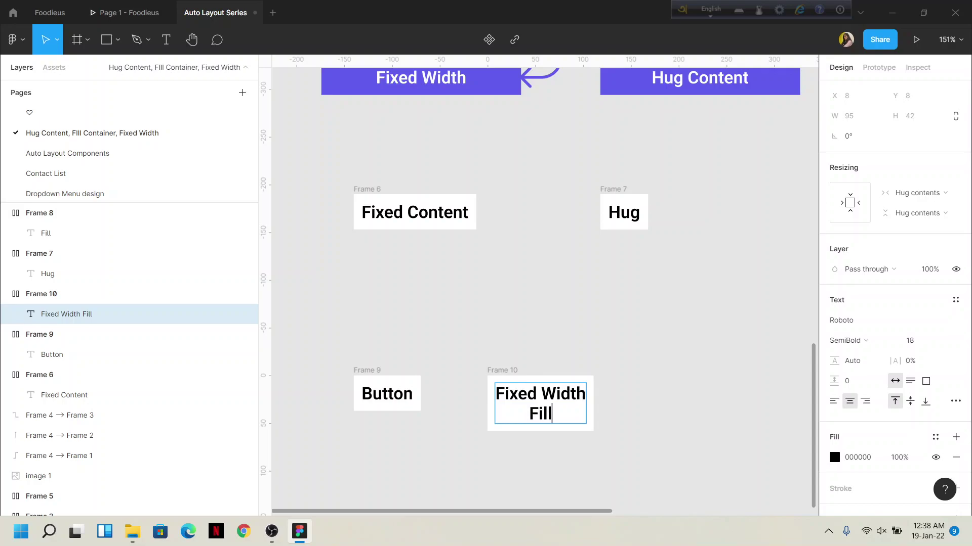
{"action": "type", "text": "ed Co"}
{"action": "key", "text": "BackSpace"}
{"action": "key", "text": "BackSpace"}
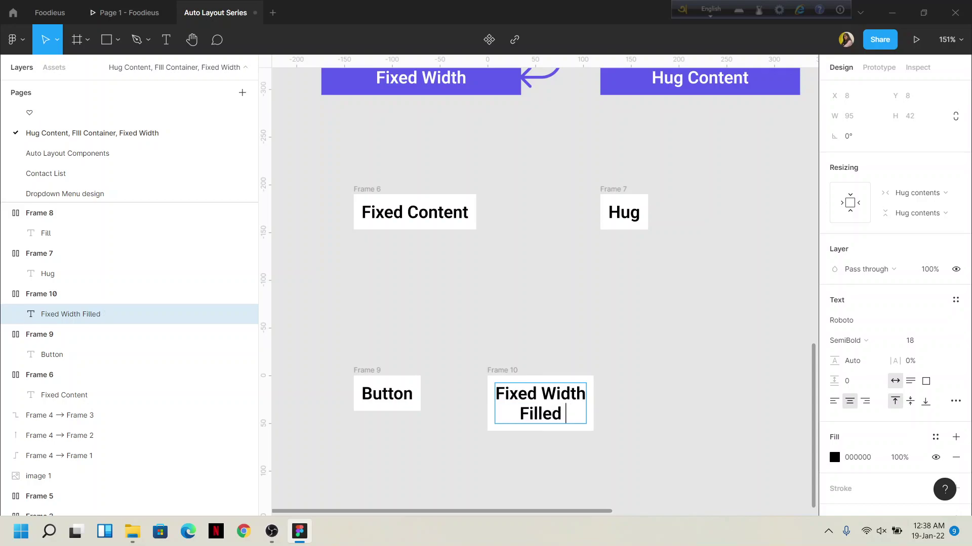
{"action": "type", "text": "H"}
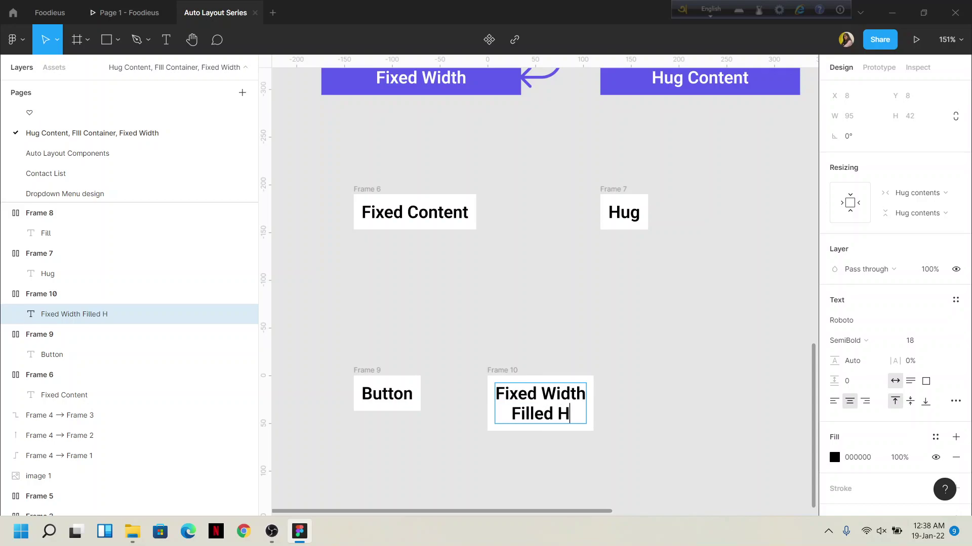
{"action": "type", "text": "eigh"}
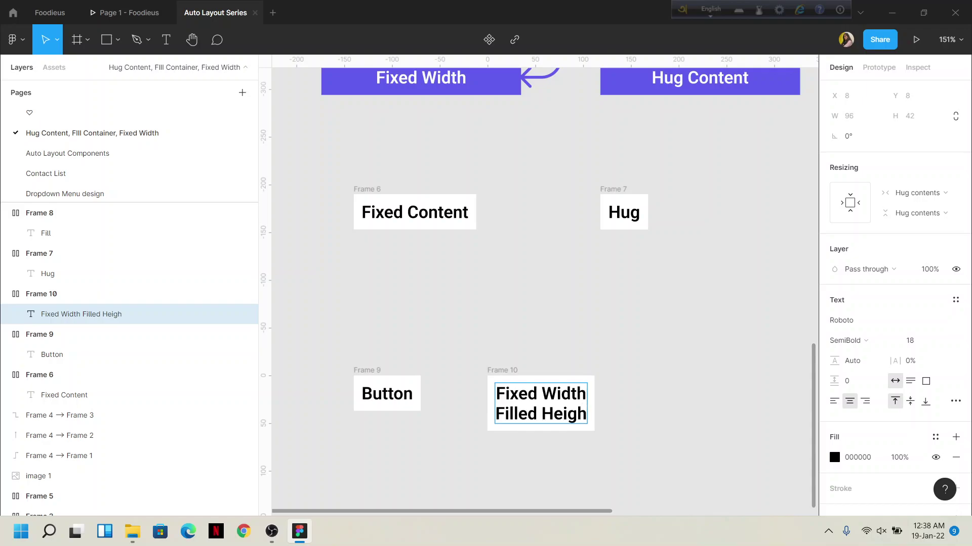
{"action": "type", "text": "t"}
{"action": "key", "text": "Escape"}
Step: Duplicate the Fixed Width Filled Height frame beside the original at X 621, Y -28
{"action": "scroll", "coordinate": [544, 292], "scroll_direction": "right", "scroll_amount": 2}
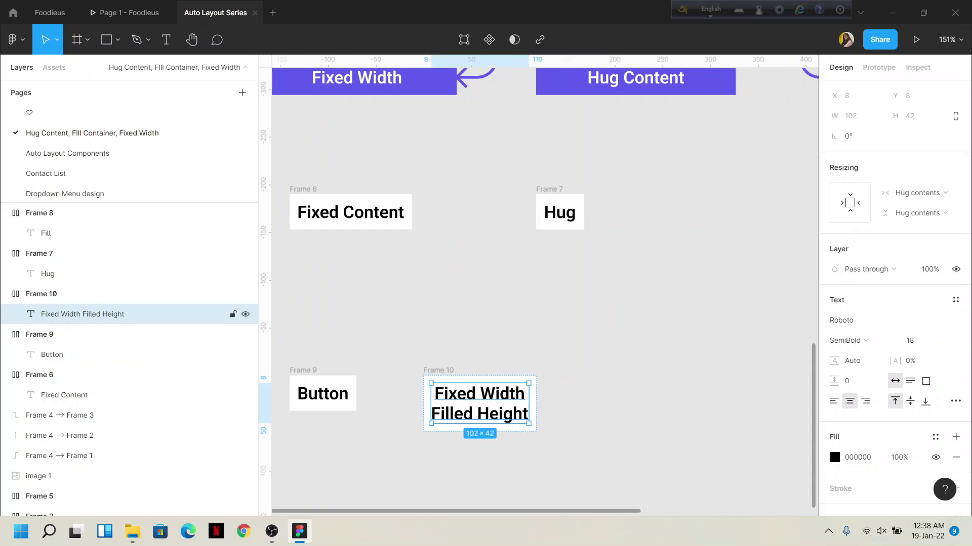
{"action": "left_click", "coordinate": [130, 294]}
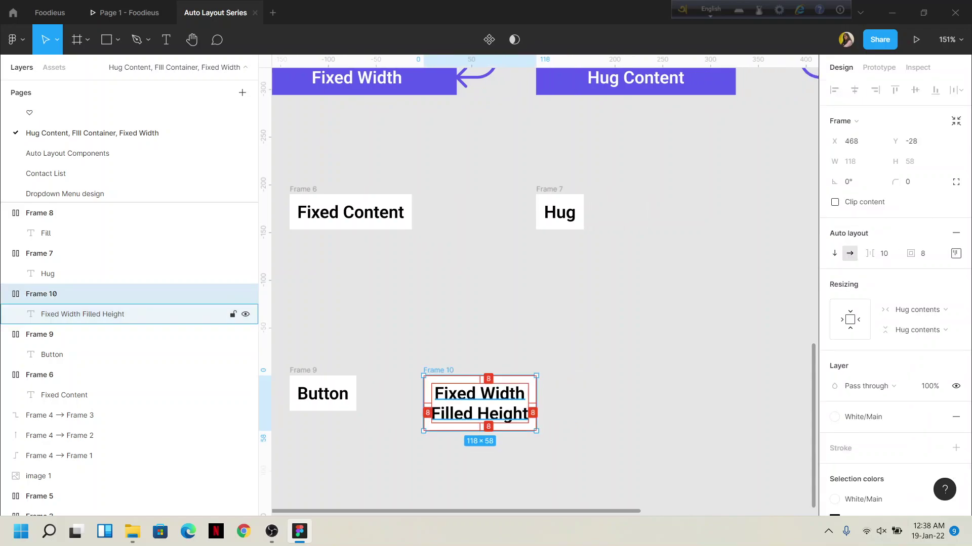
{"action": "left_click_drag", "start_coordinate": [479, 404], "coordinate": [626, 403], "text": "alt"}
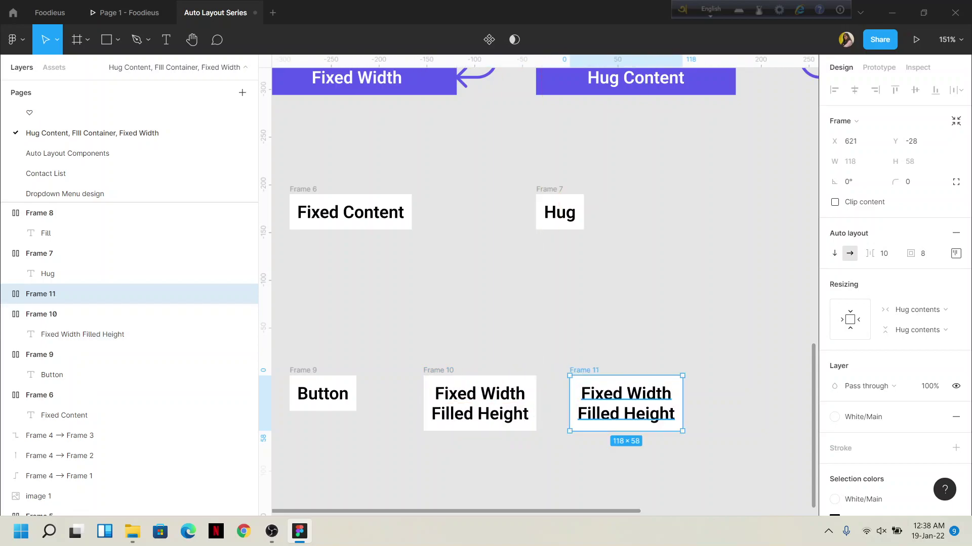
Step: Change the first word of the text in Frame 11 to "Filled", keeping a single space before "Width"
{"action": "key", "text": "Return"}
{"action": "key", "text": "Return"}
{"action": "left_click", "coordinate": [626, 394]}
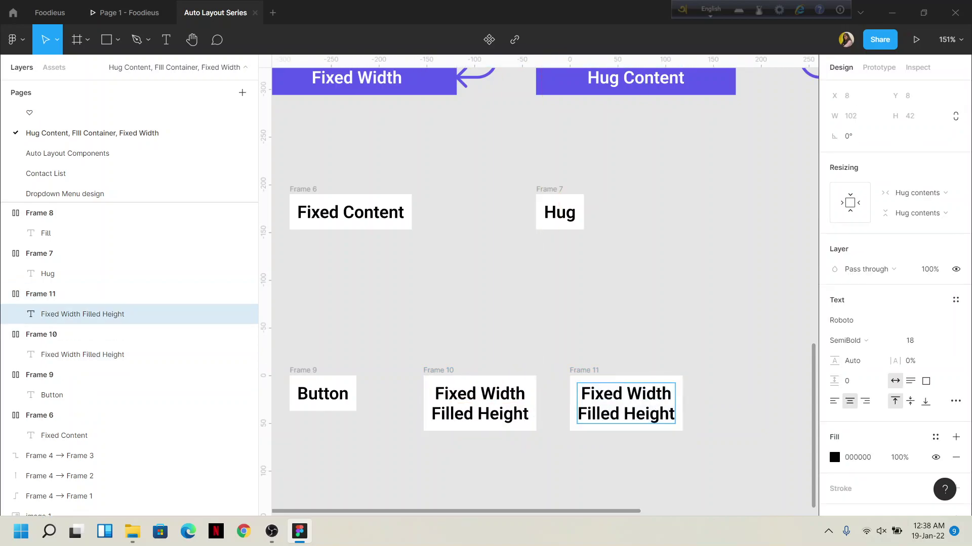
{"action": "key", "text": "shift+Left"}
{"action": "key", "text": "shift+Left"}
{"action": "key", "text": "shift+Left"}
{"action": "key", "text": "shift+Left"}
{"action": "type", "text": "illed"}
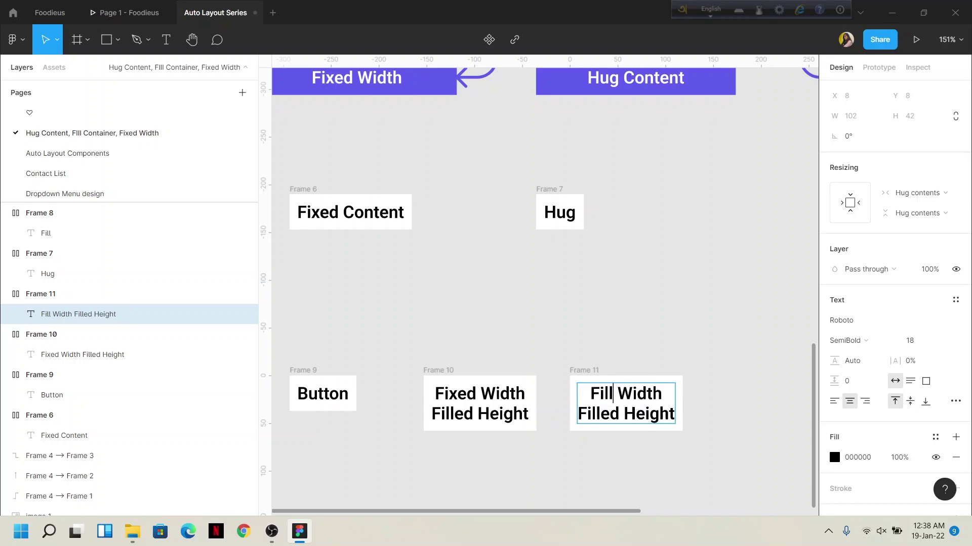
{"action": "key", "text": "Right"}
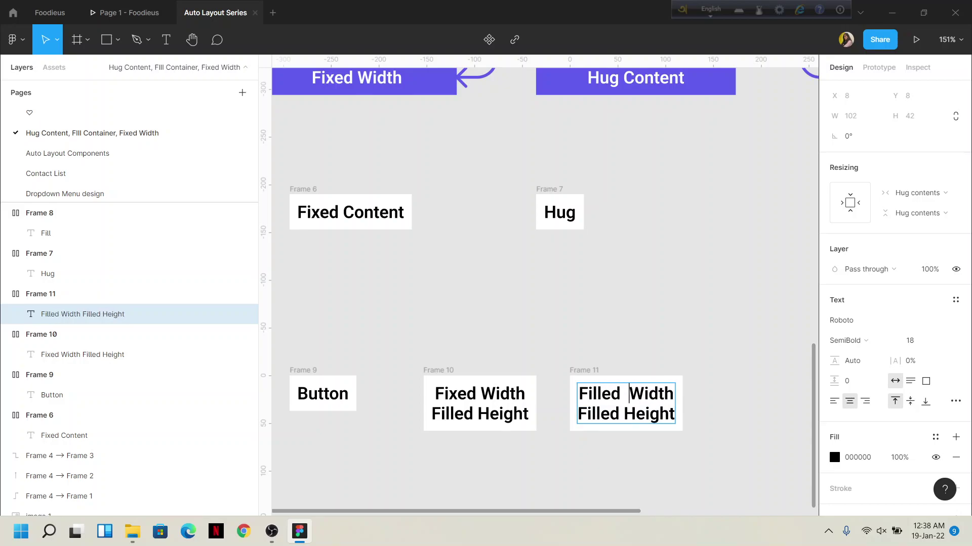
{"action": "key", "text": "BackSpace"}
{"action": "key", "text": "Right"}
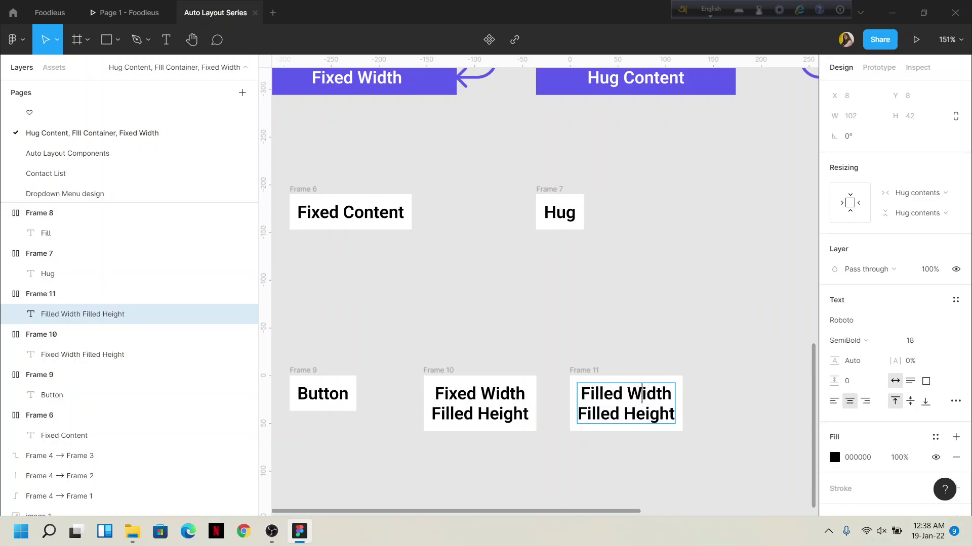
Step: Replace the word before "Height" in Frame 11 with "Fixed" so the text reads "Filled Width Fixed Height"
{"action": "left_click", "coordinate": [619, 413]}
{"action": "key", "text": "BackSpace"}
{"action": "key", "text": "BackSpace"}
{"action": "key", "text": "BackSpace"}
{"action": "key", "text": "BackSpace"}
{"action": "key", "text": "BackSpace"}
{"action": "type", "text": "ixed"}
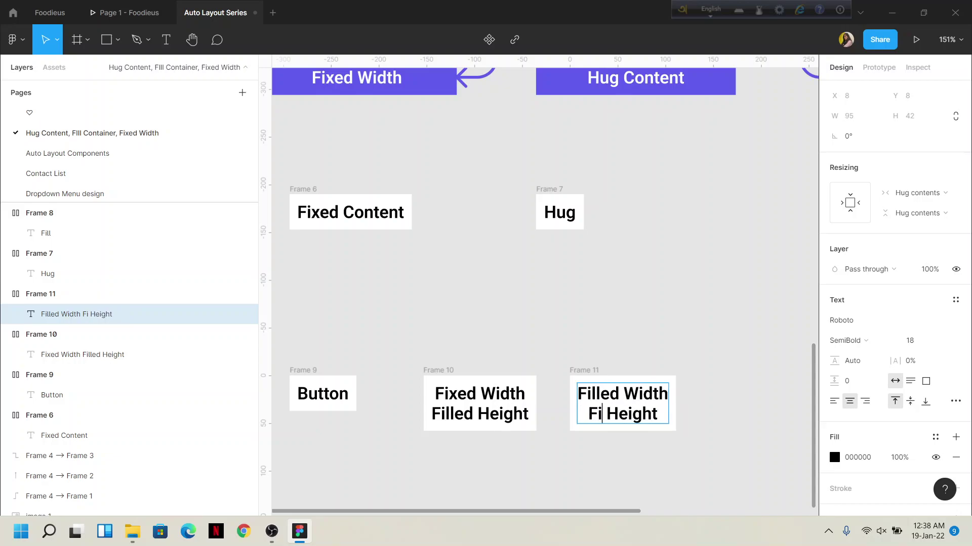
{"action": "key", "text": "Escape"}
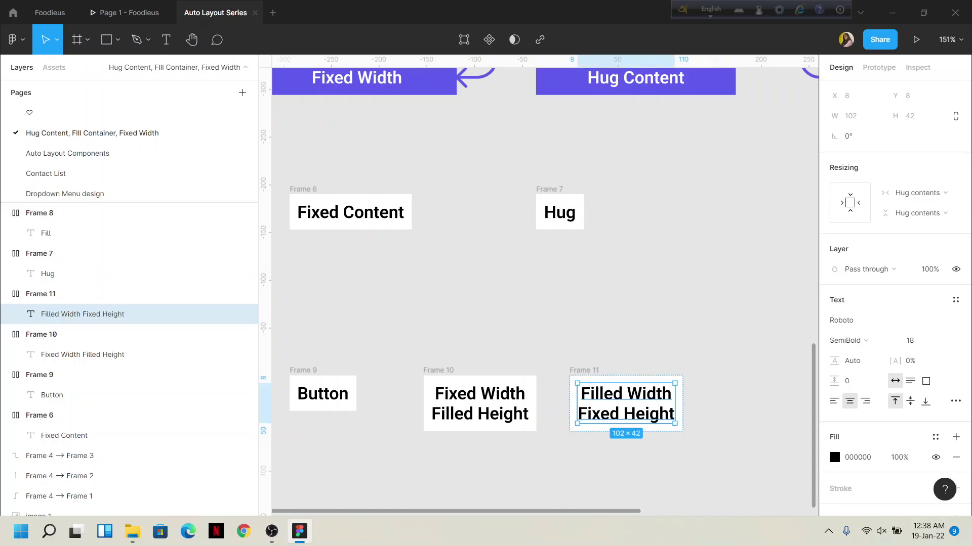
Step: Duplicate the Filled Width Fixed Height frame beside the original at X 802, Y -28
{"action": "scroll", "coordinate": [545, 284], "scroll_direction": "right", "scroll_amount": 3}
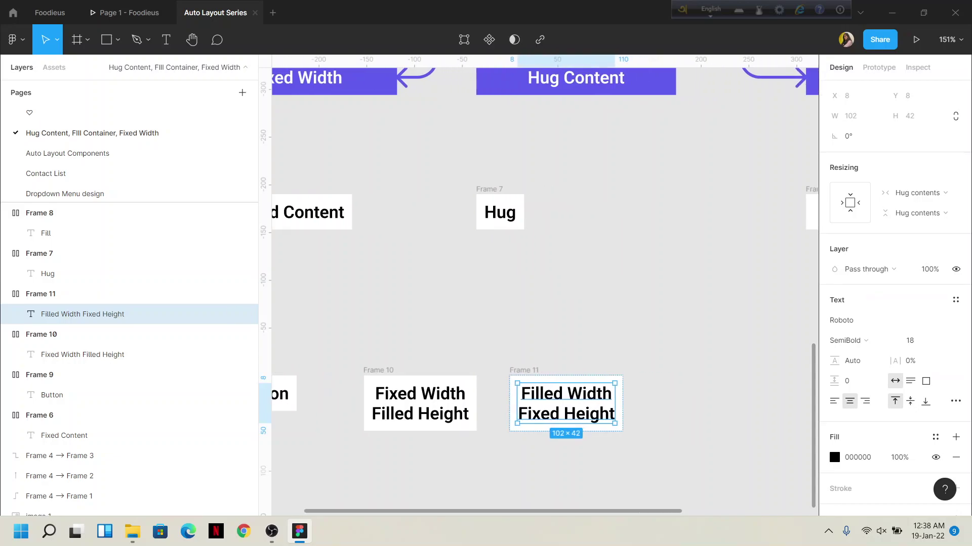
{"action": "left_click", "coordinate": [76, 294]}
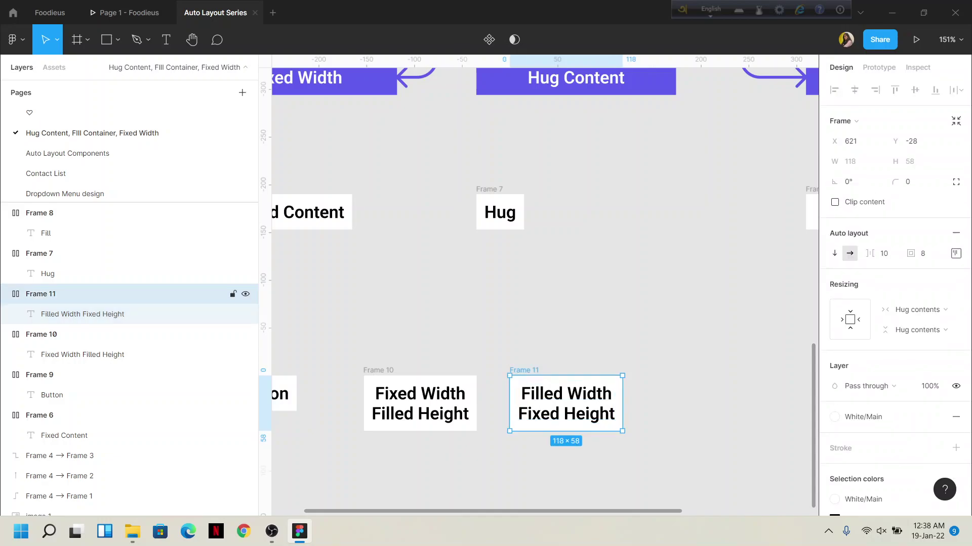
{"action": "left_click_drag", "start_coordinate": [566, 403], "coordinate": [739, 403]}
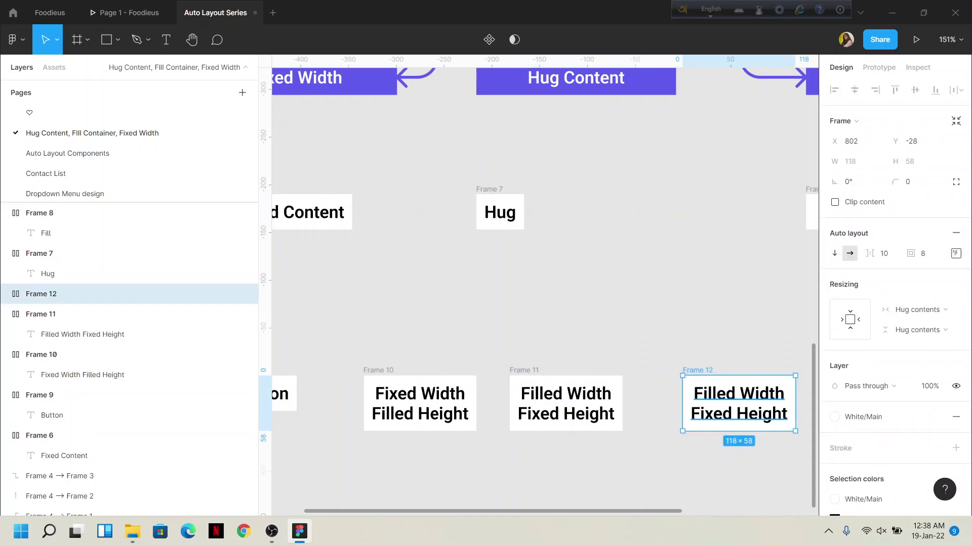
Step: Replace the word before "Height" in Frame 12 with "Filled" so the text reads "Filled Width Filled Height"
{"action": "double_click", "coordinate": [731, 414]}
{"action": "left_click", "coordinate": [732, 414]}
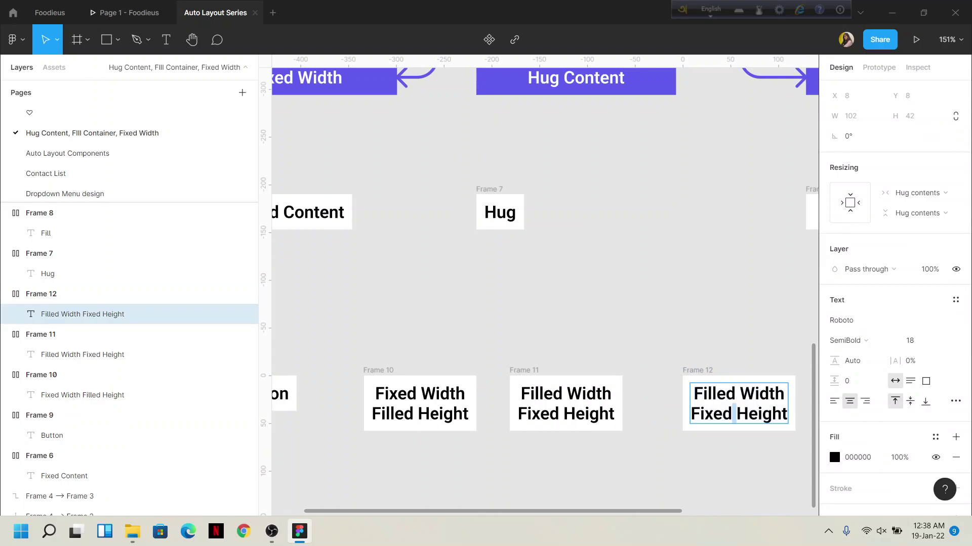
{"action": "key", "text": "ctrl+shift+Left"}
{"action": "key", "text": "BackSpace"}
{"action": "type", "text": "Fi;;"}
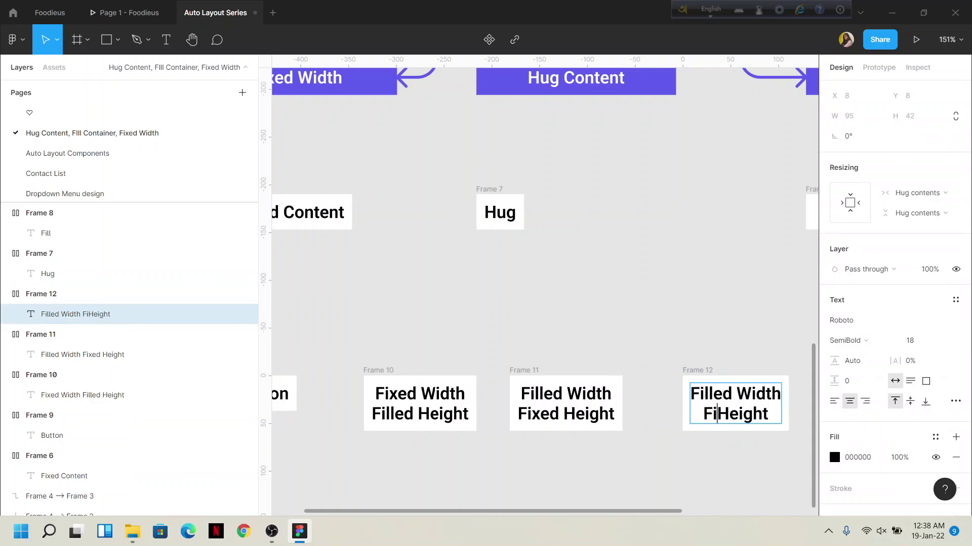
{"action": "key", "text": "BackSpace"}
{"action": "key", "text": "BackSpace"}
{"action": "type", "text": "lled"}
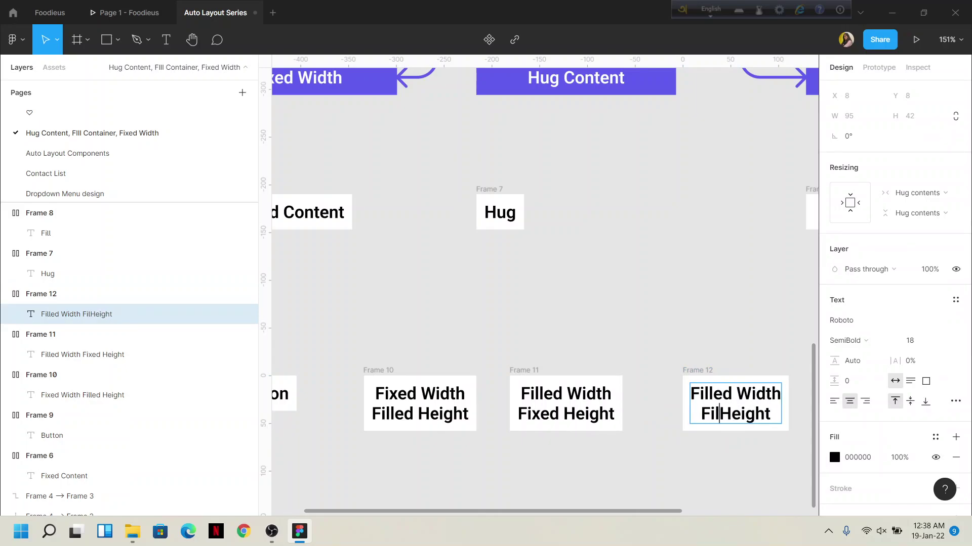
{"action": "key", "text": "Escape"}
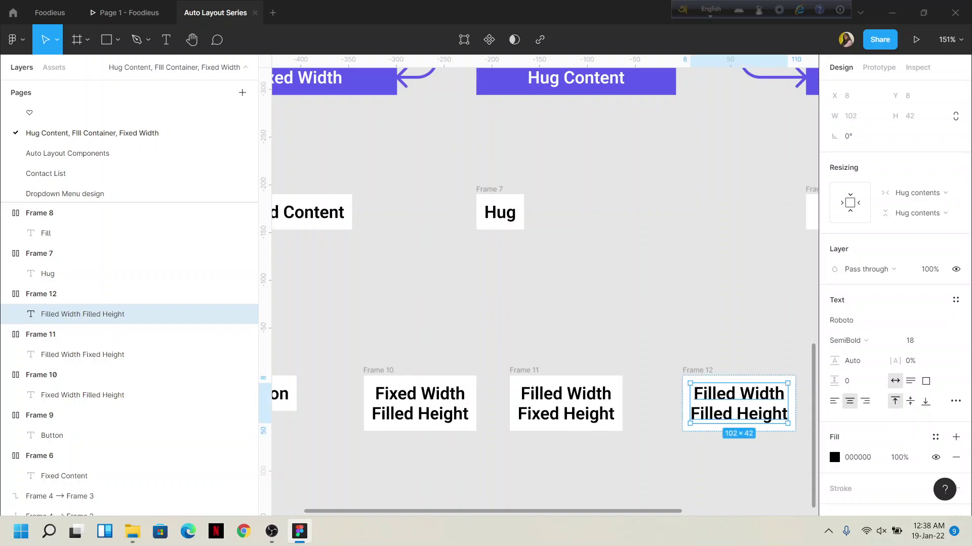
{"action": "key", "text": "shift+1"}
{"action": "key", "text": "Escape"}
Step: Detach the White/Main colour style from Frame 9 and fill the frame with the orange document colour FF773C
{"action": "scroll", "coordinate": [544, 289], "scroll_direction": "right", "scroll_amount": 2}
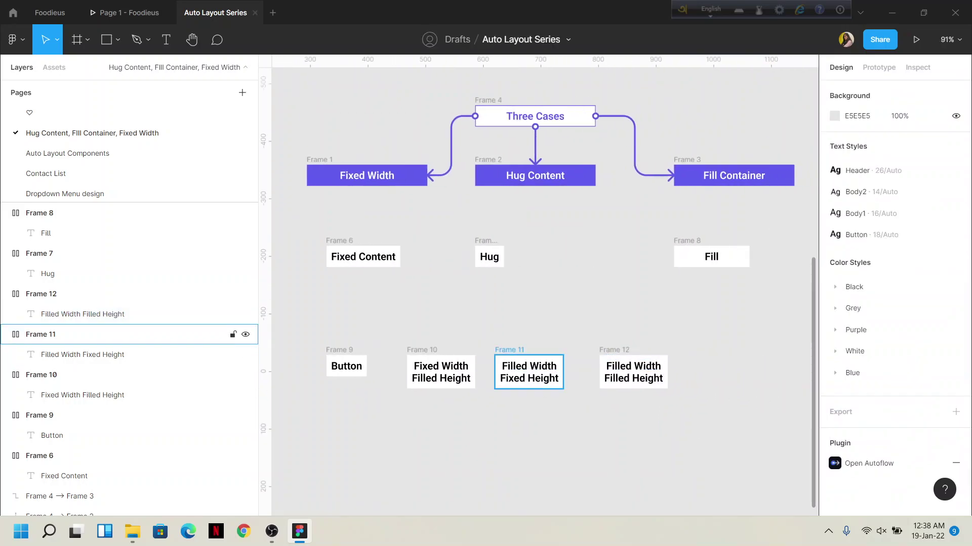
{"action": "scroll", "coordinate": [441, 402], "scroll_direction": "up", "scroll_amount": 2}
{"action": "left_click", "coordinate": [76, 415]}
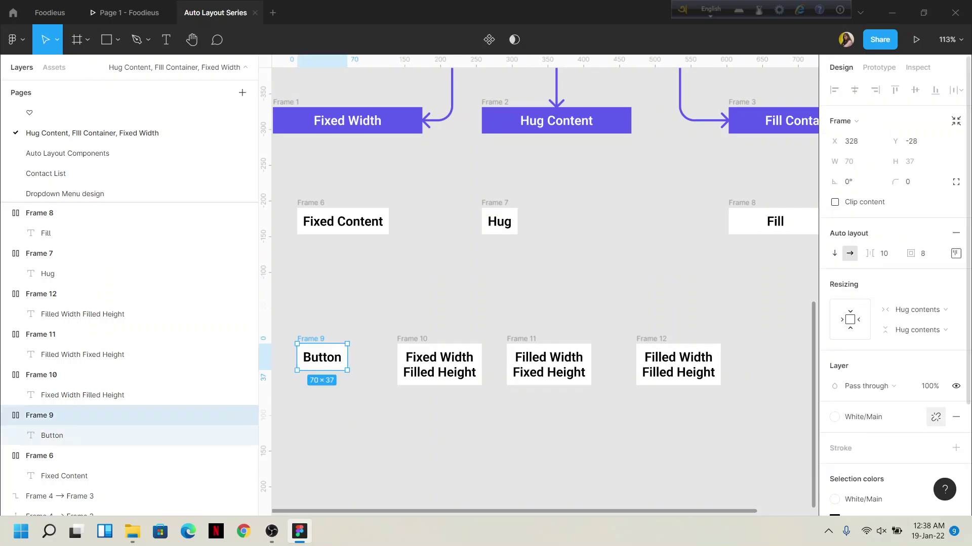
{"action": "left_click", "coordinate": [936, 416]}
{"action": "left_click", "coordinate": [834, 437]}
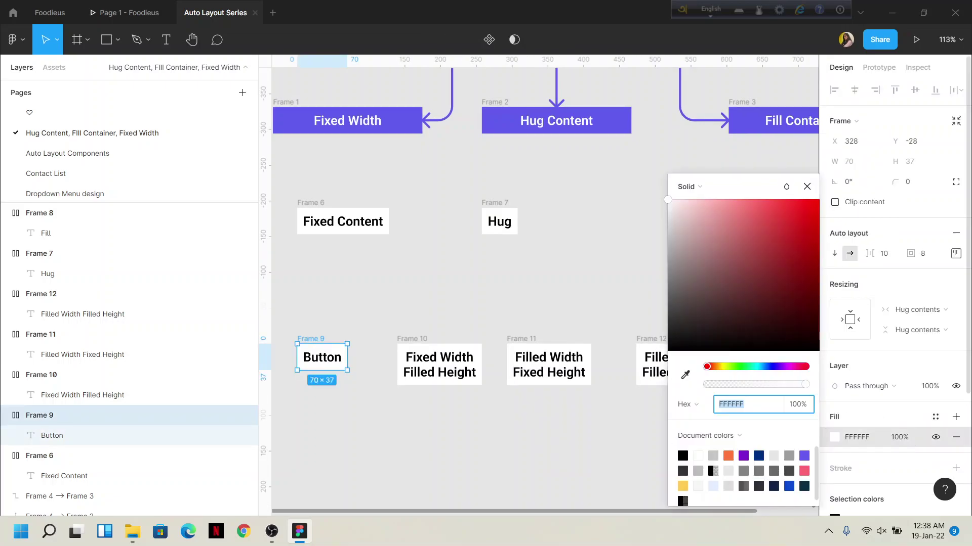
{"action": "left_click", "coordinate": [728, 456]}
Step: Apply the Purple/Main colour style to Frame 10
{"action": "left_click", "coordinate": [76, 374]}
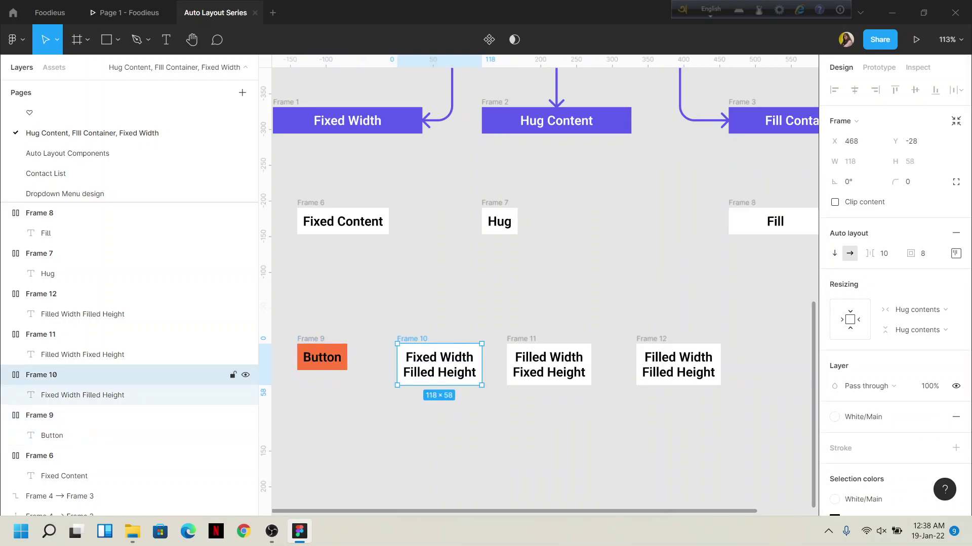
{"action": "left_click", "coordinate": [834, 416]}
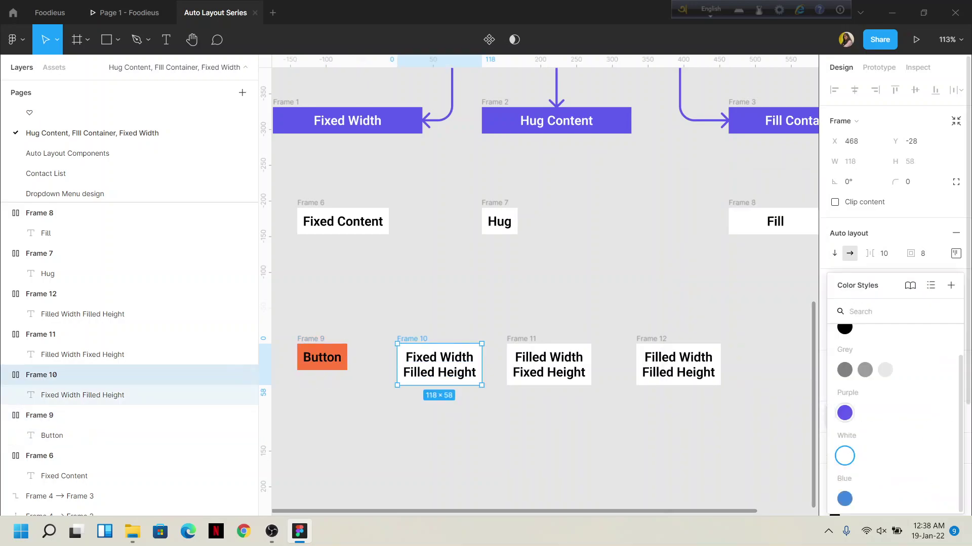
{"action": "left_click", "coordinate": [843, 412]}
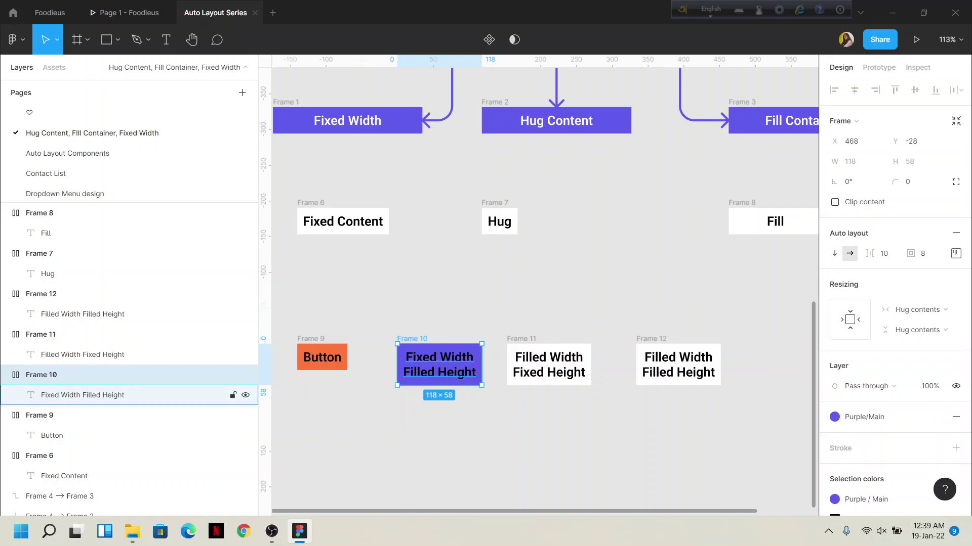
Step: Detach the colour style from Frame 10 and set its fill to the light blue document colour E2ECFF
{"action": "left_click", "coordinate": [935, 416]}
{"action": "left_click", "coordinate": [834, 437]}
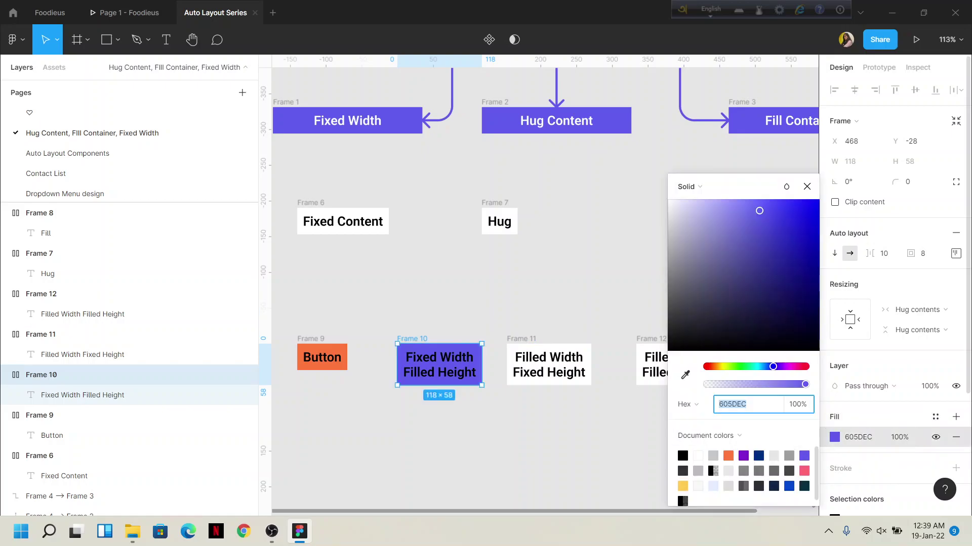
{"action": "key", "text": "Return"}
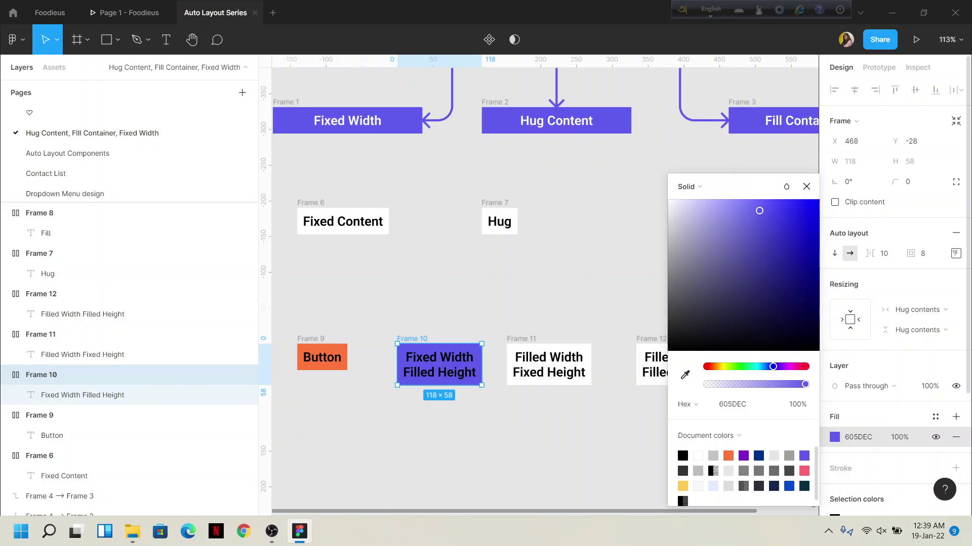
{"action": "left_click", "coordinate": [712, 486]}
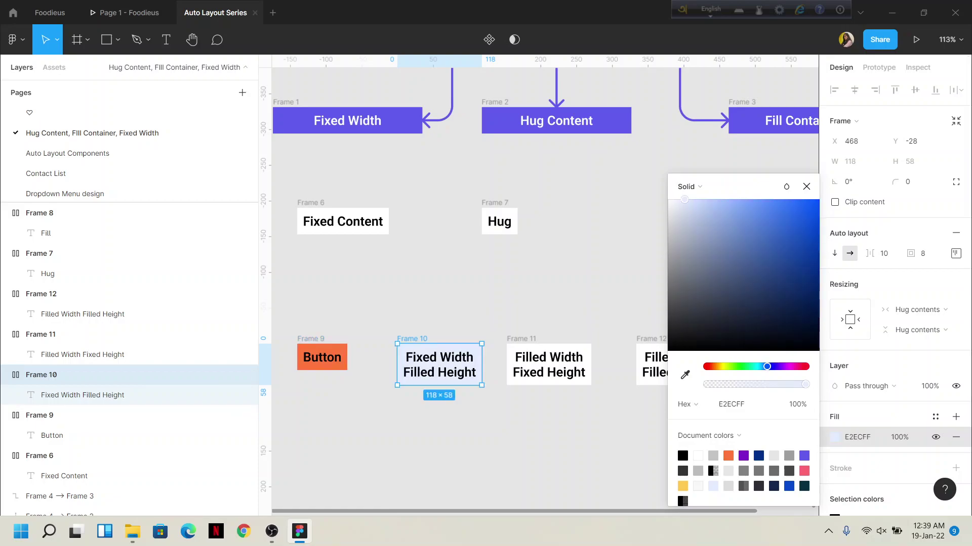
Step: Detach the colour style from Frame 11 and set its fill to the pink document colour FF6871
{"action": "left_click", "coordinate": [50, 334]}
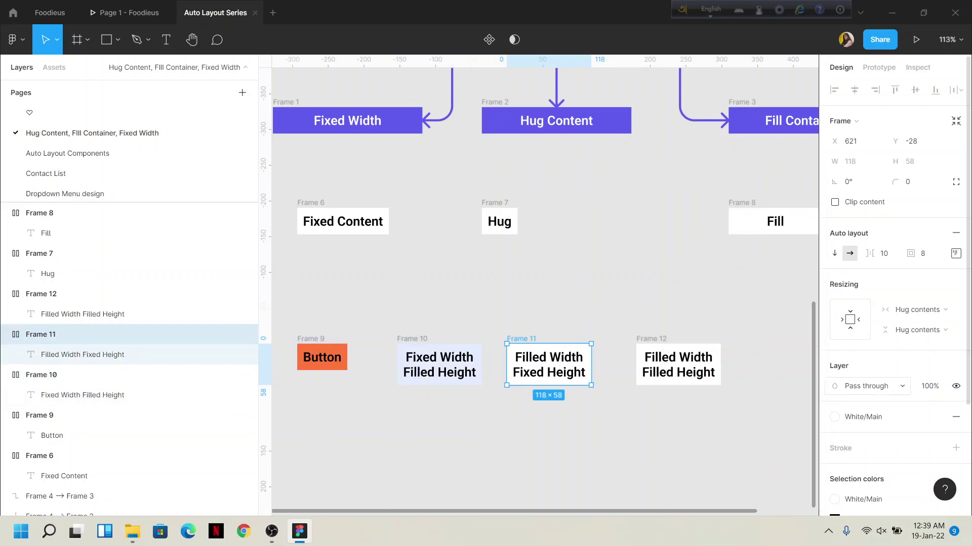
{"action": "left_click", "coordinate": [936, 417]}
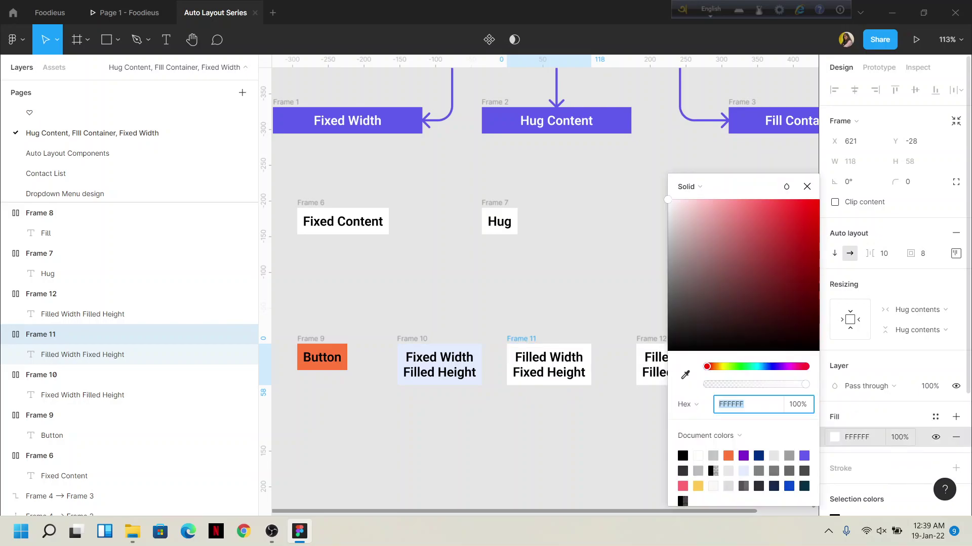
{"action": "left_click", "coordinate": [834, 437]}
{"action": "left_click", "coordinate": [682, 487]}
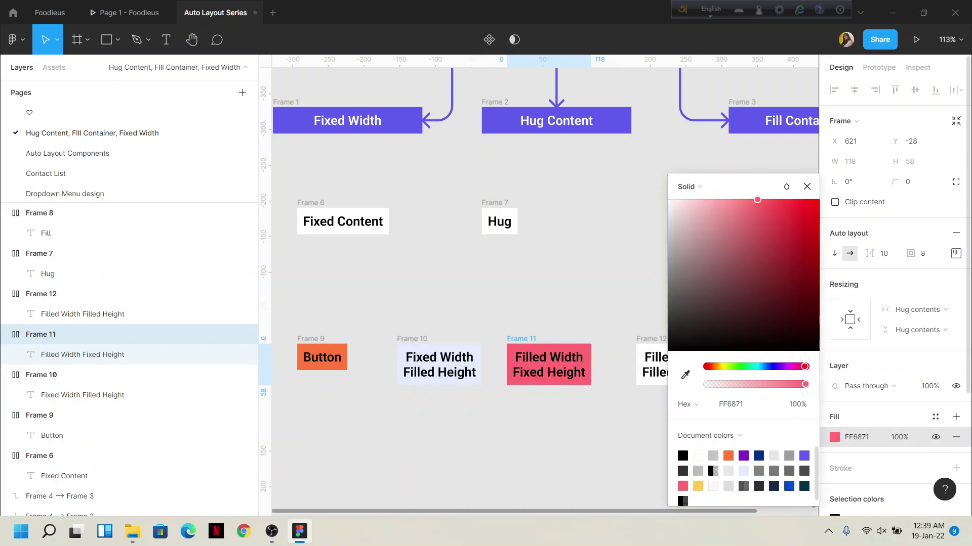
Step: Detach the colour style from Frame 12 and set its fill to the yellow document colour FEC952, leaving nothing selected
{"action": "scroll", "coordinate": [545, 364], "scroll_direction": "right", "scroll_amount": 2}
{"action": "left_click", "coordinate": [611, 365]}
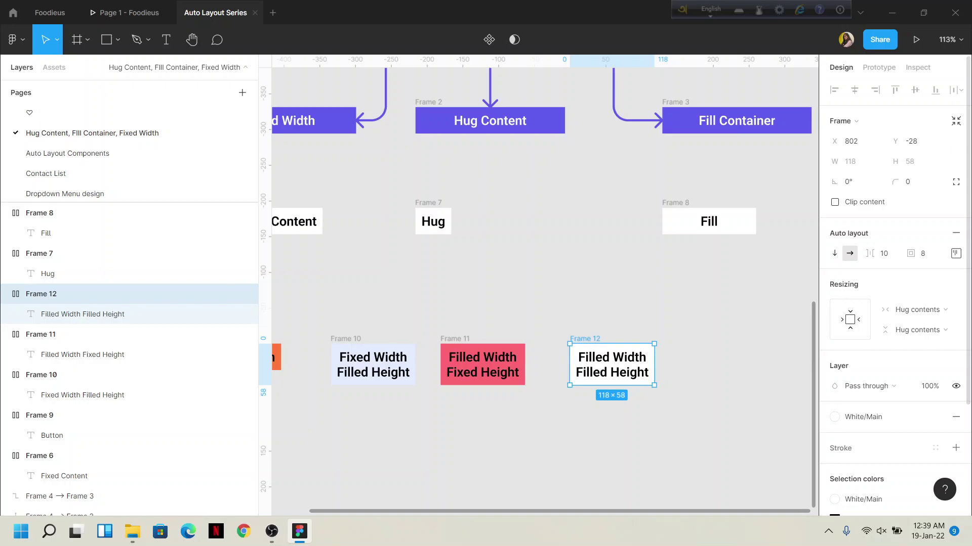
{"action": "left_click", "coordinate": [935, 417]}
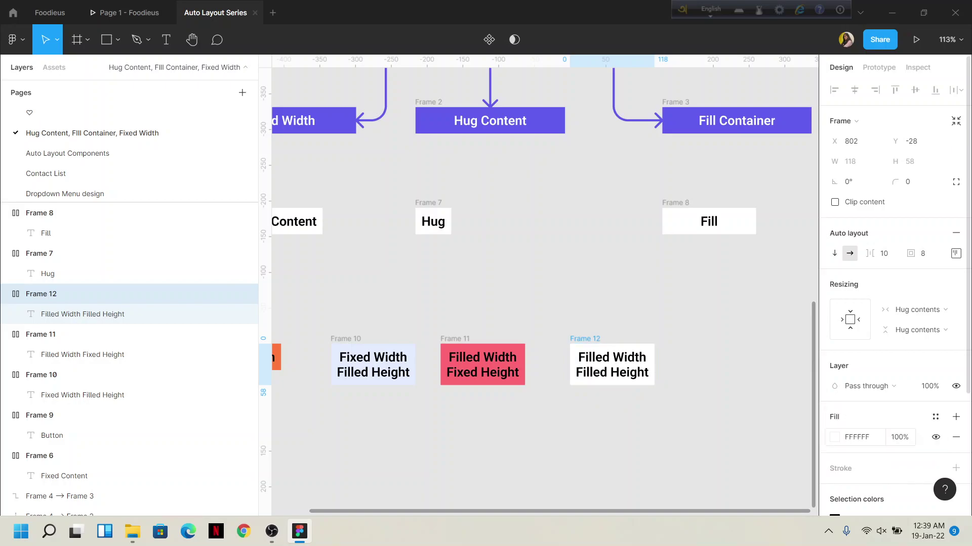
{"action": "left_click", "coordinate": [835, 437]}
{"action": "left_click", "coordinate": [698, 487]}
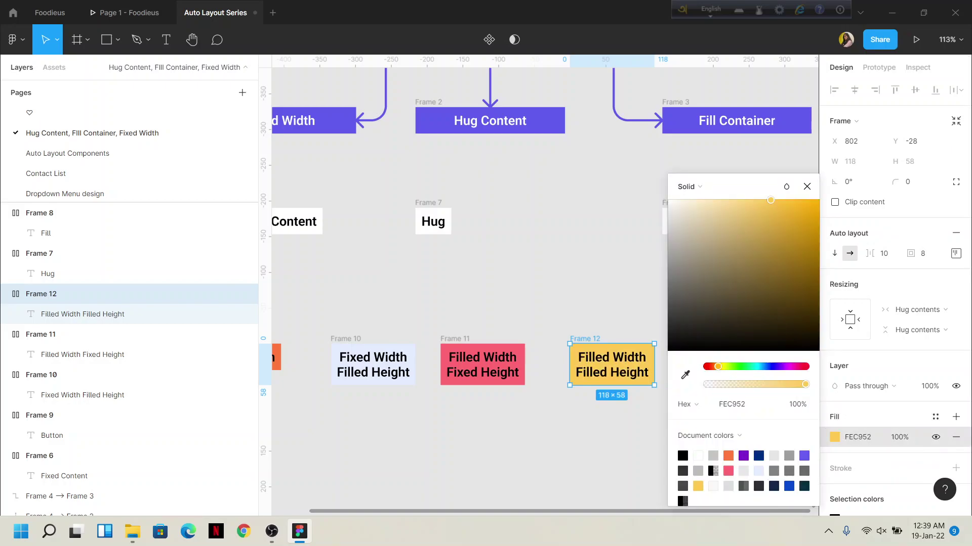
{"action": "left_click", "coordinate": [526, 442]}
Step: Wrap the four coloured frames, from Button to Filled Width Filled Height, together in one auto layout frame
{"action": "scroll", "coordinate": [526, 443], "scroll_direction": "down", "scroll_amount": 4}
{"action": "scroll", "coordinate": [526, 443], "scroll_direction": "down", "scroll_amount": 2}
{"action": "scroll", "coordinate": [477, 363], "scroll_direction": "up", "scroll_amount": 3}
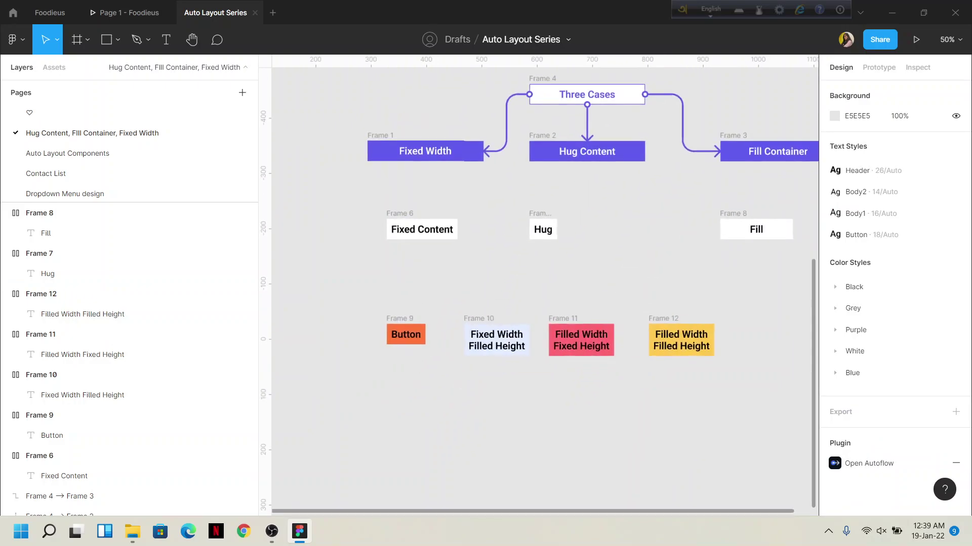
{"action": "left_click_drag", "start_coordinate": [360, 300], "coordinate": [685, 380]}
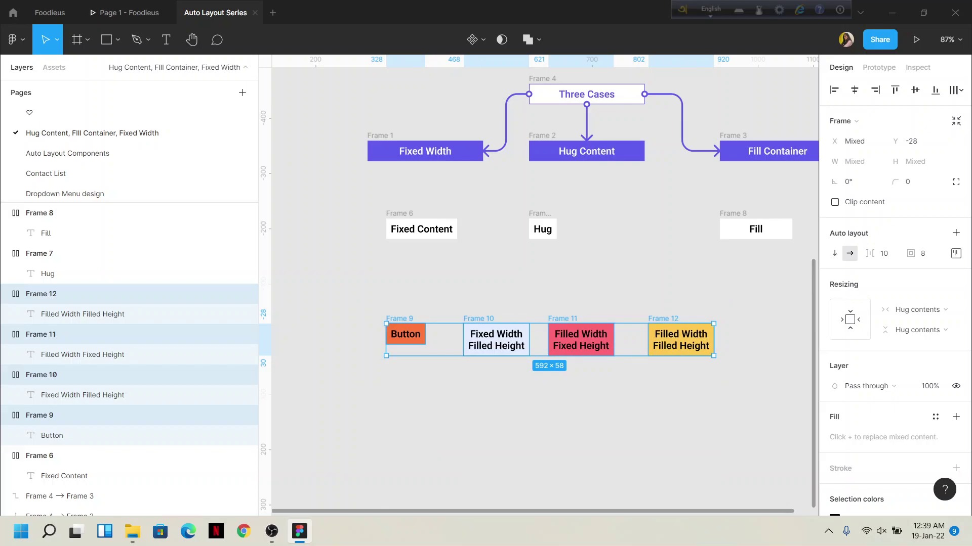
{"action": "key", "text": "shift+a"}
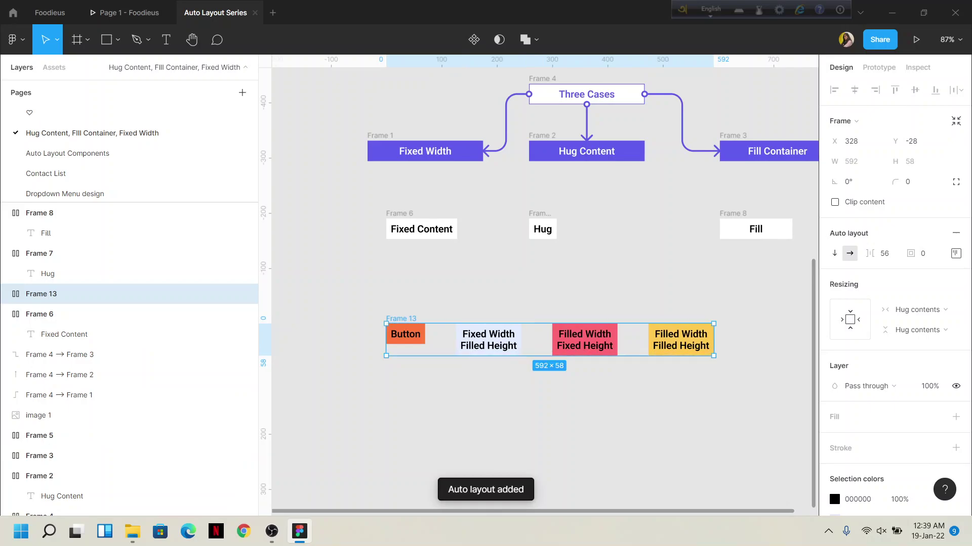
{"action": "scroll", "coordinate": [435, 377], "scroll_direction": "up", "scroll_amount": 2}
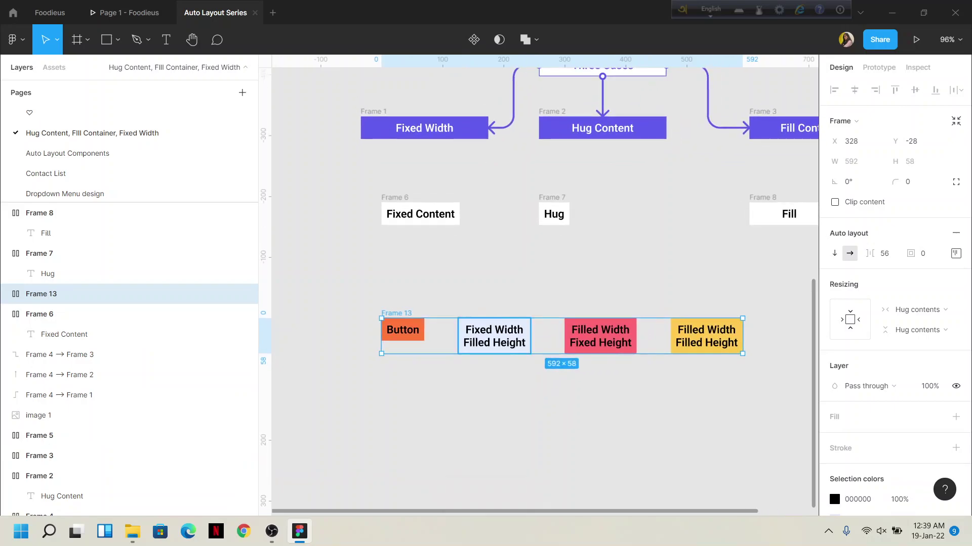
{"action": "left_click", "coordinate": [494, 336]}
{"action": "left_click", "coordinate": [402, 329]}
{"action": "left_click", "coordinate": [599, 336]}
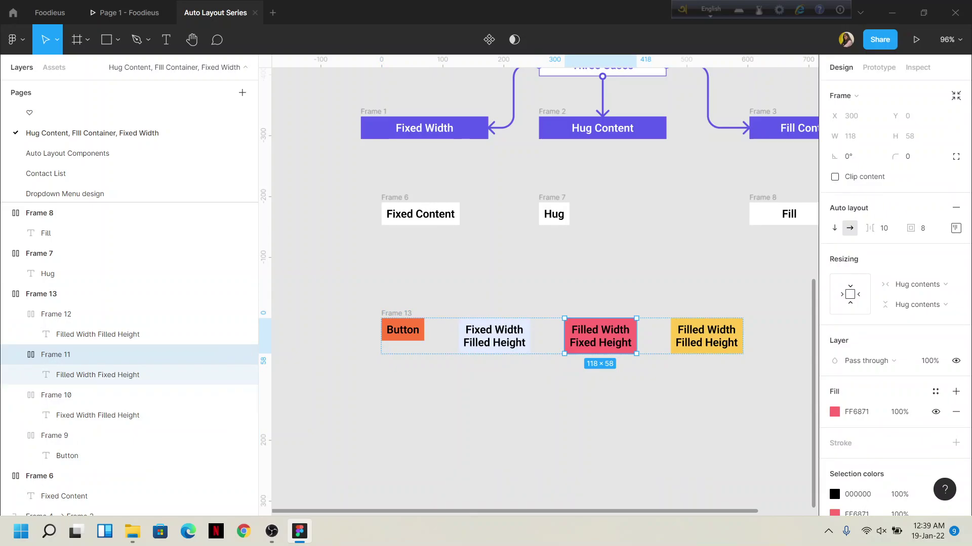
{"action": "left_click", "coordinate": [396, 313]}
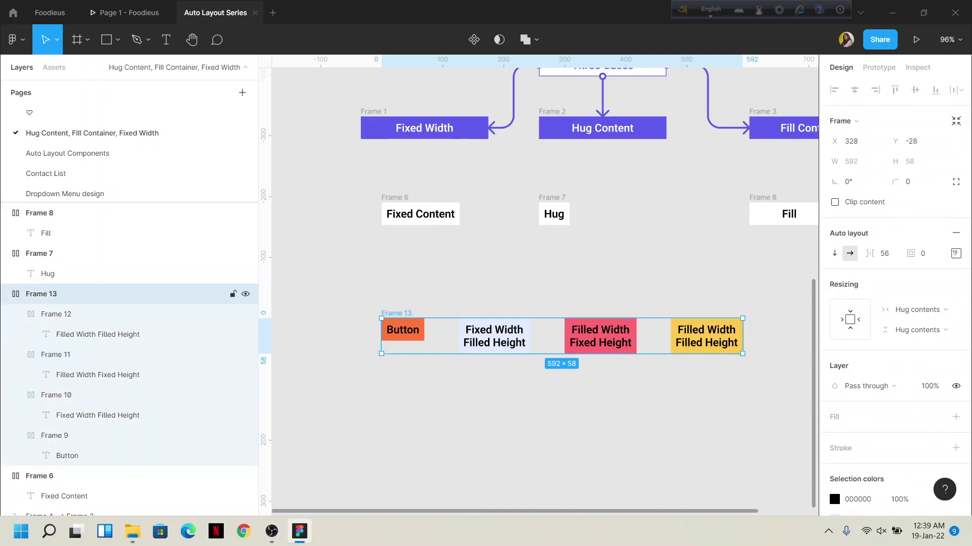
Step: Set the orange Button frame's resizing to Fixed width and Fixed height
{"action": "left_click", "coordinate": [55, 435]}
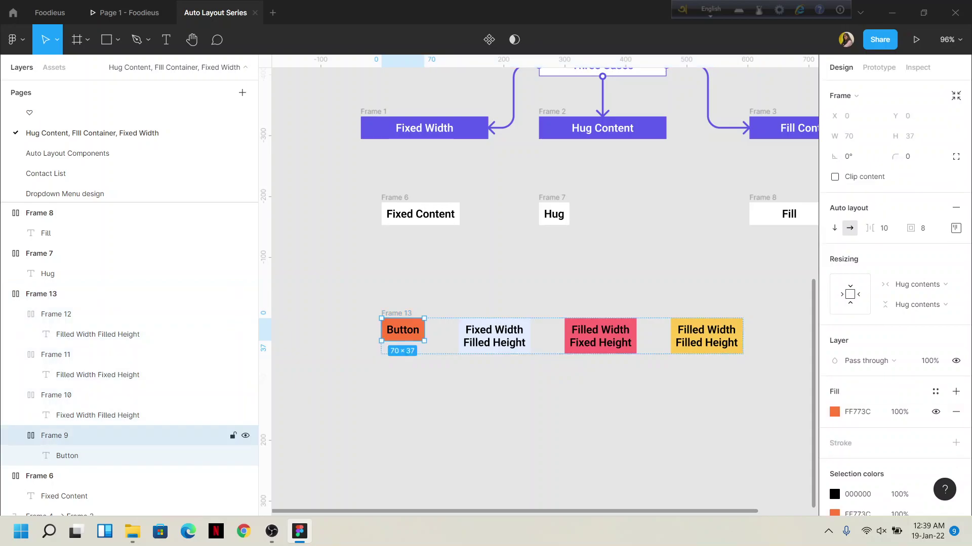
{"action": "left_click", "coordinate": [917, 285]}
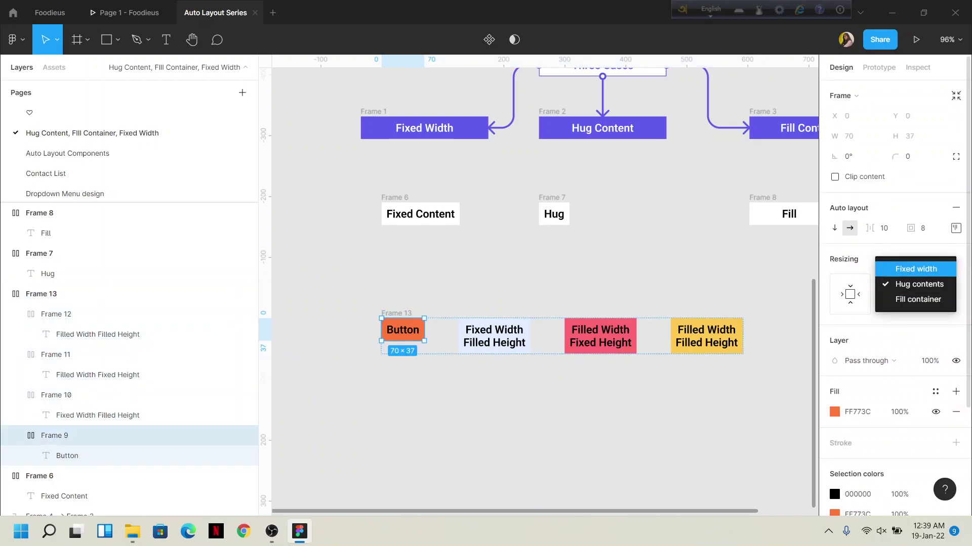
{"action": "left_click", "coordinate": [916, 269]}
{"action": "left_click", "coordinate": [917, 304]}
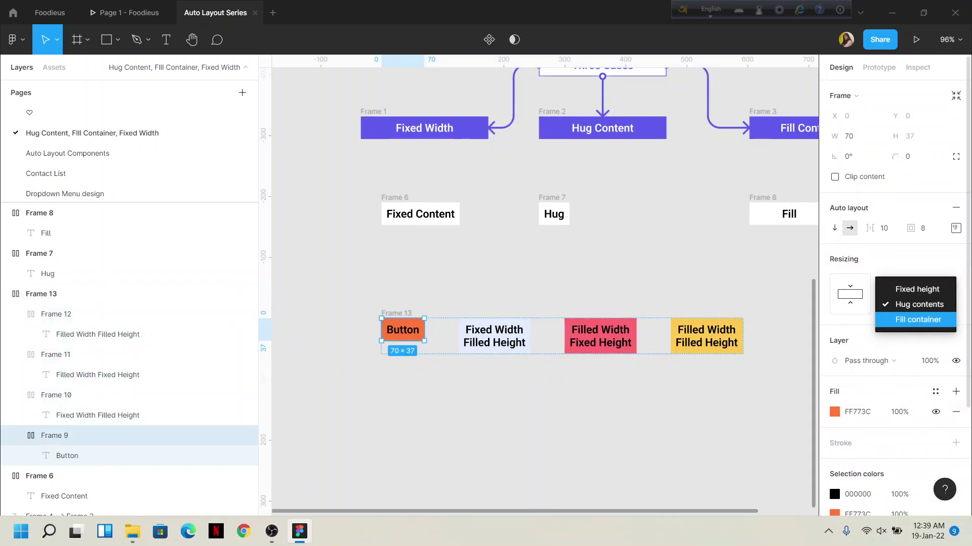
{"action": "left_click", "coordinate": [917, 289]}
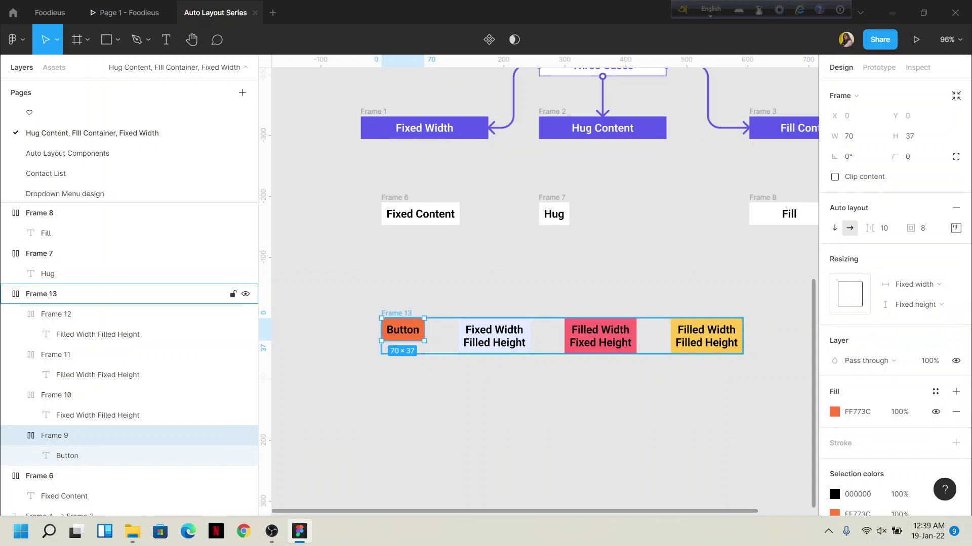
Step: Set the resizing of Frame 10 to Fixed width horizontally and Fill container vertically
{"action": "left_click", "coordinate": [69, 395]}
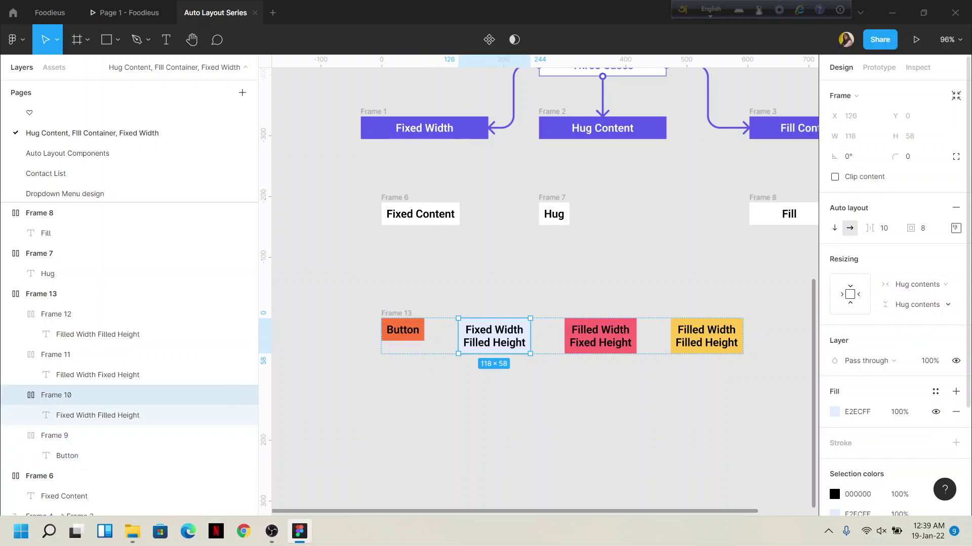
{"action": "left_click", "coordinate": [917, 285]}
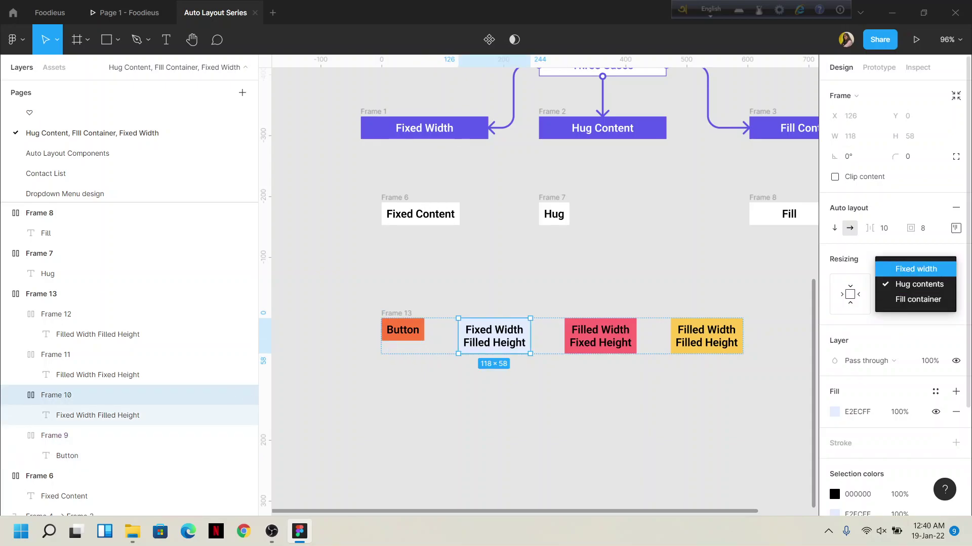
{"action": "left_click", "coordinate": [916, 269]}
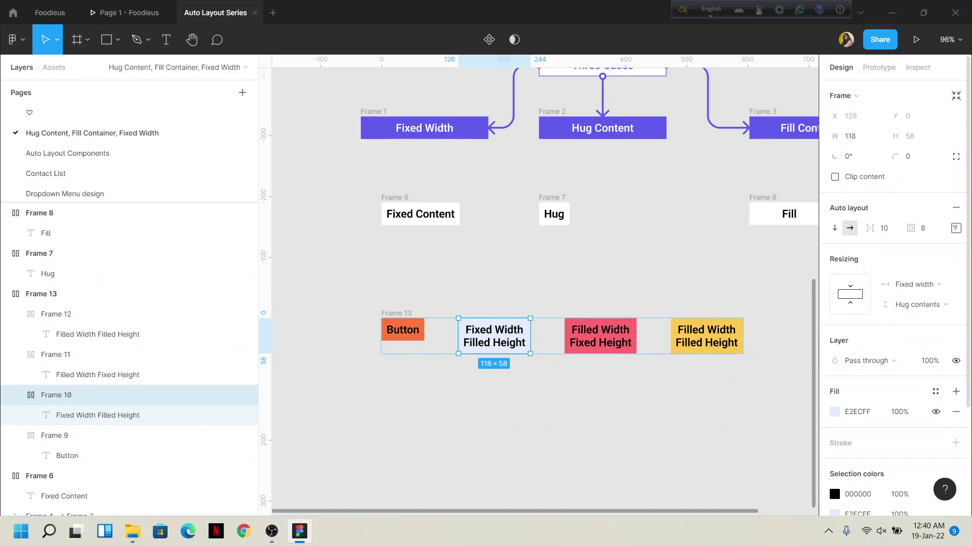
{"action": "left_click", "coordinate": [917, 304]}
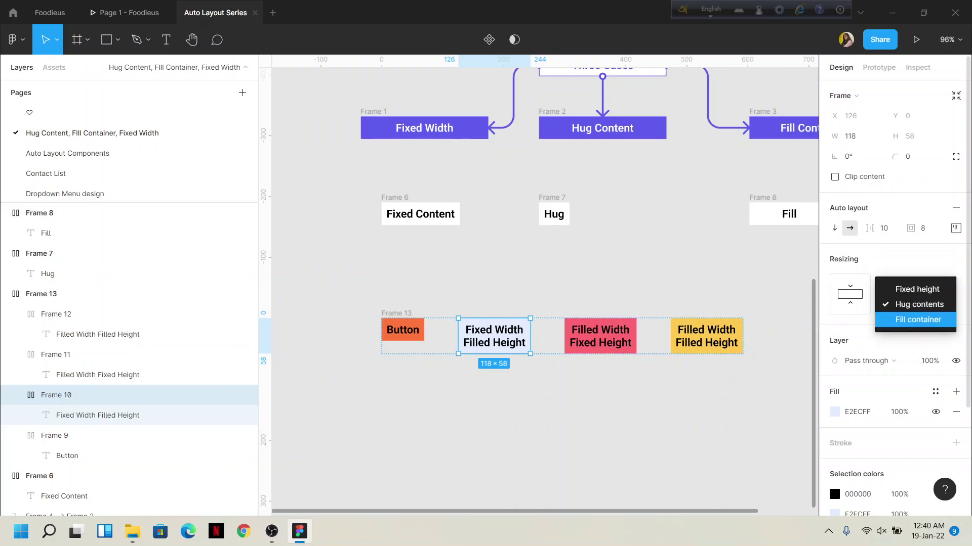
{"action": "left_click", "coordinate": [916, 319]}
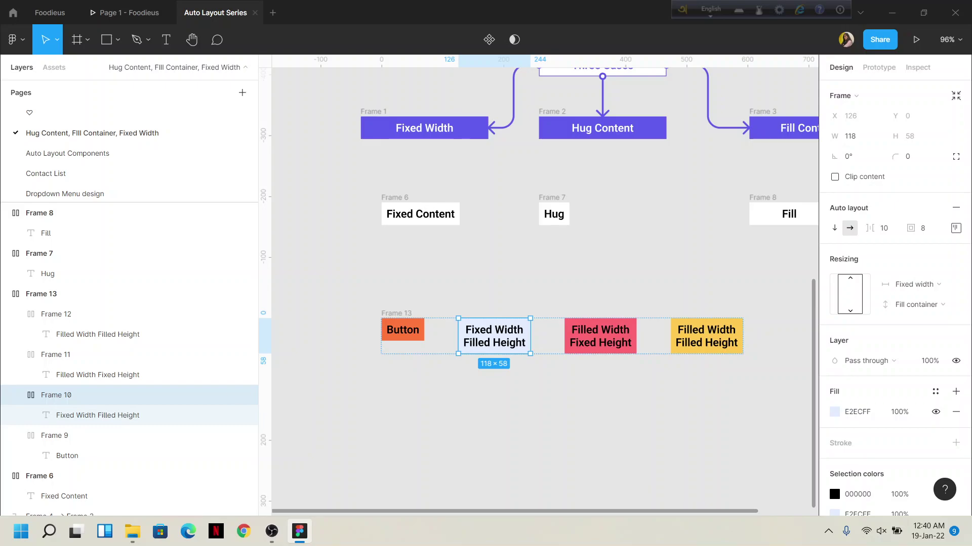
Step: Set the resizing of the red Frame 11 to Fill container horizontally and Fixed height vertically
{"action": "left_click", "coordinate": [101, 355]}
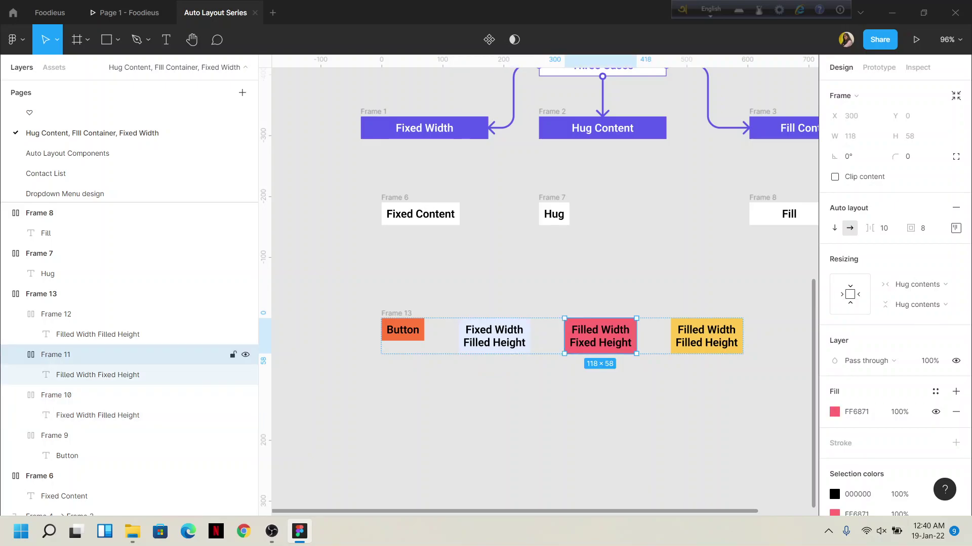
{"action": "left_click", "coordinate": [917, 284]}
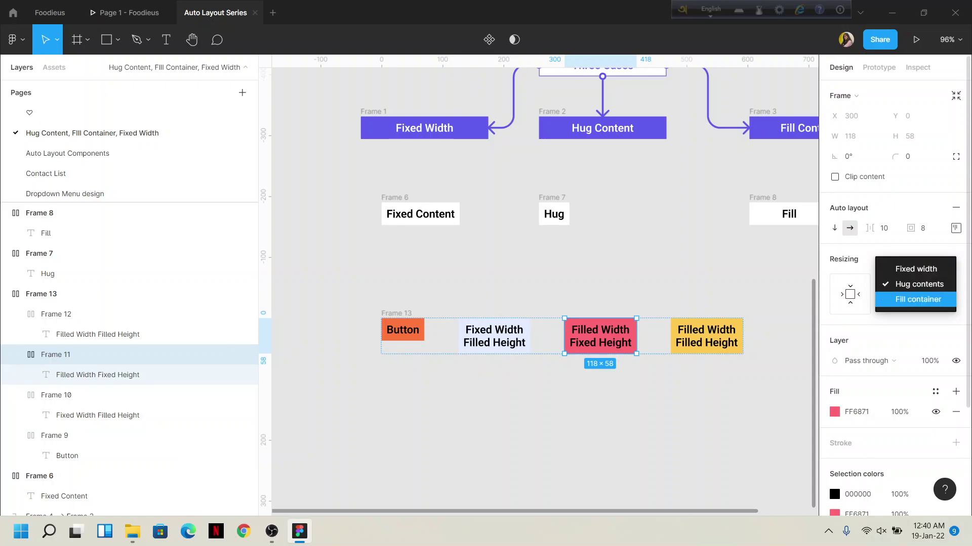
{"action": "left_click", "coordinate": [917, 299]}
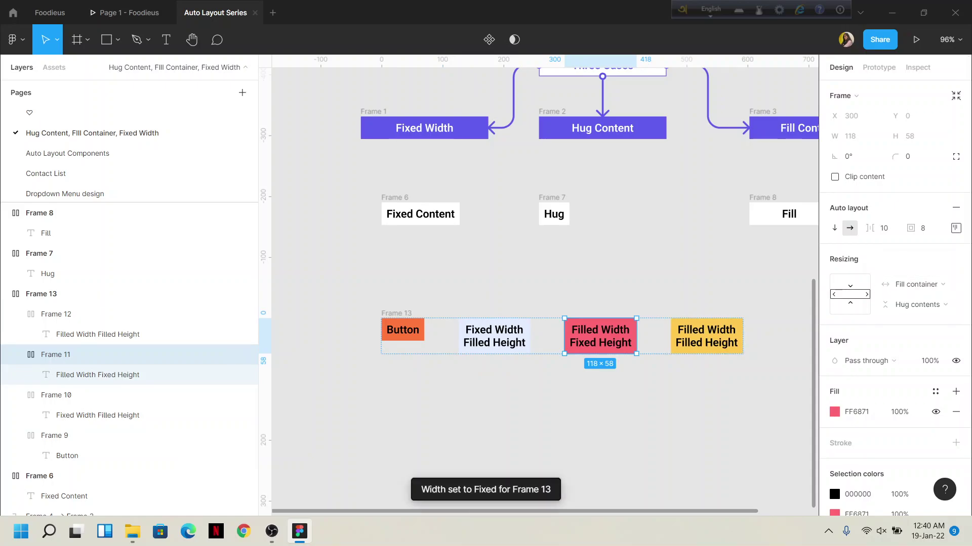
{"action": "left_click", "coordinate": [917, 304]}
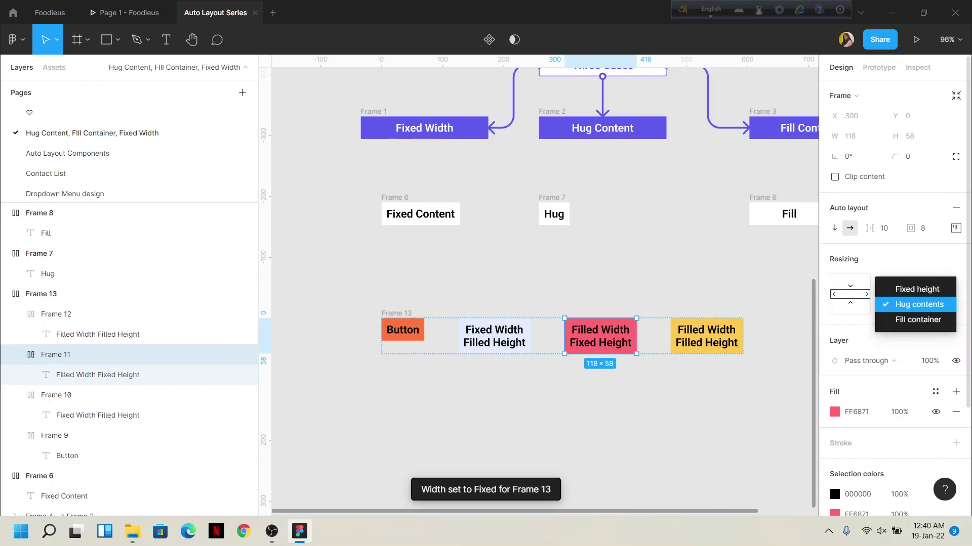
{"action": "left_click", "coordinate": [916, 289]}
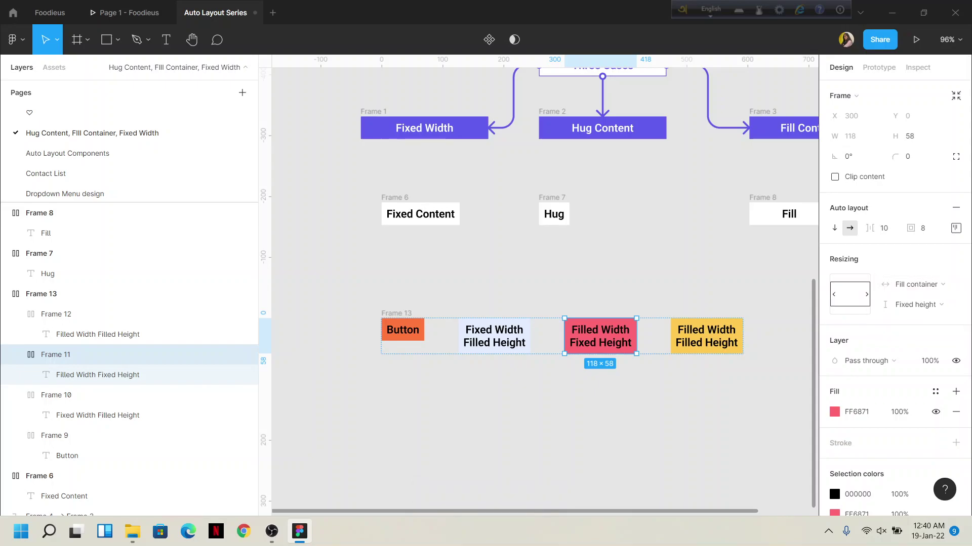
Step: Set the yellow Frame 12's resizing to Fill container for both width and height
{"action": "left_click", "coordinate": [706, 336]}
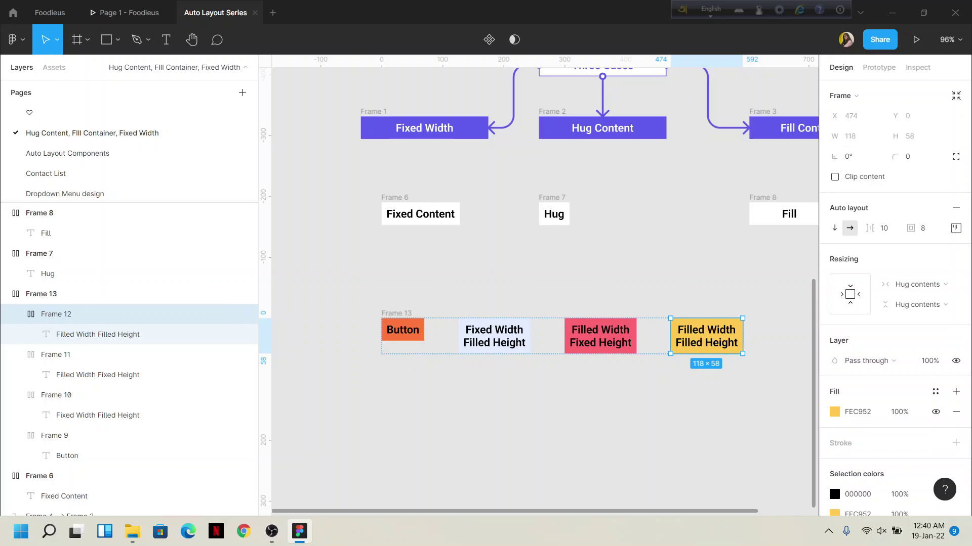
{"action": "left_click", "coordinate": [917, 285]}
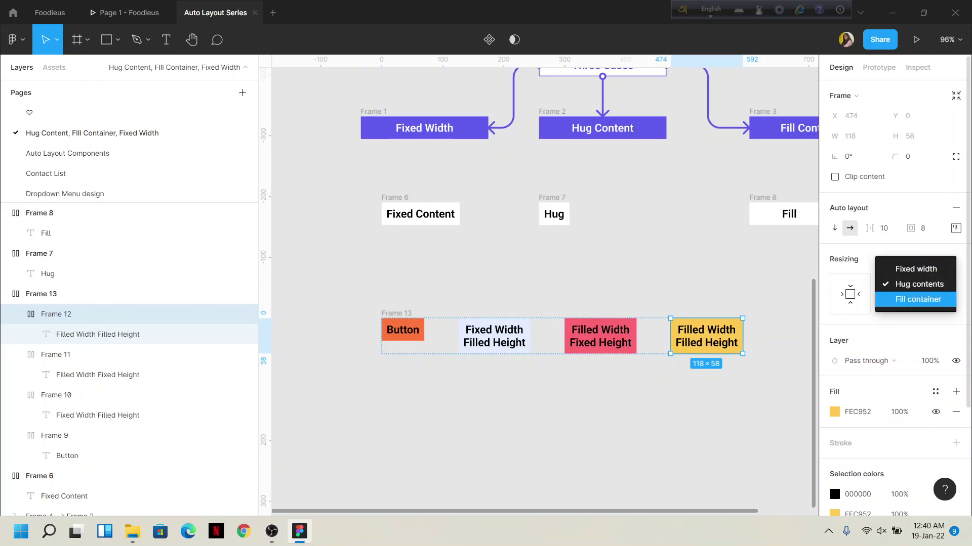
{"action": "left_click", "coordinate": [918, 299]}
{"action": "left_click", "coordinate": [916, 304]}
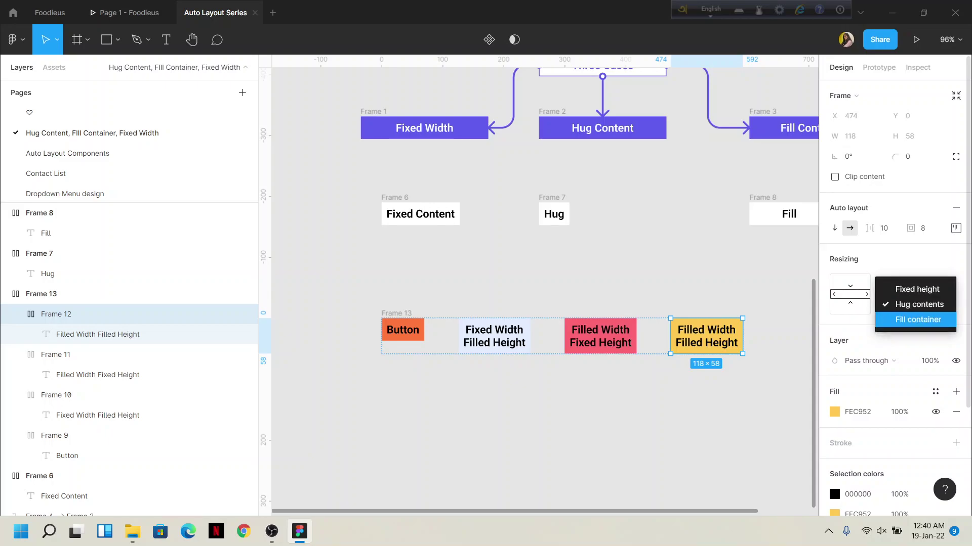
{"action": "left_click", "coordinate": [917, 319]}
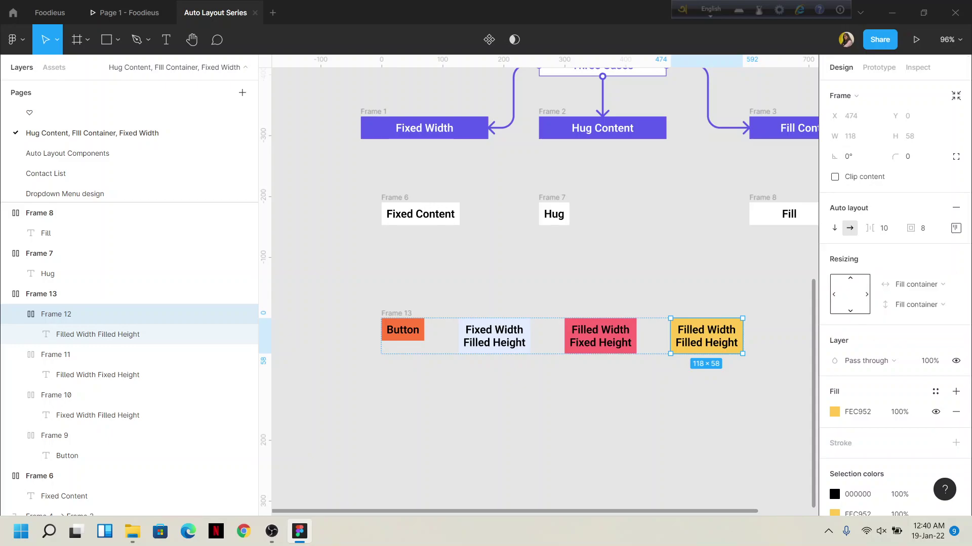
Step: Apply the White/Main colour style as the fill of the parent Frame 13
{"action": "left_click", "coordinate": [41, 294]}
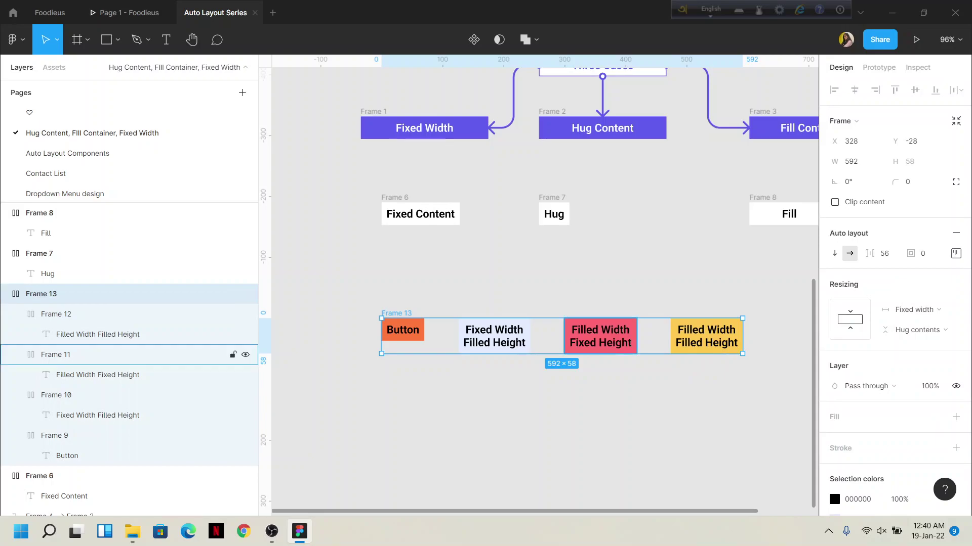
{"action": "left_click", "coordinate": [938, 416]}
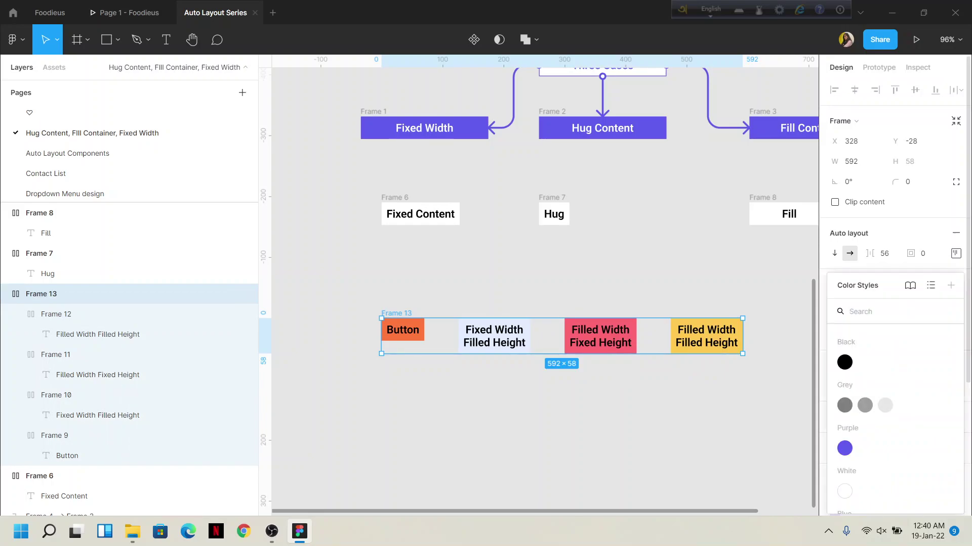
{"action": "left_click", "coordinate": [844, 489]}
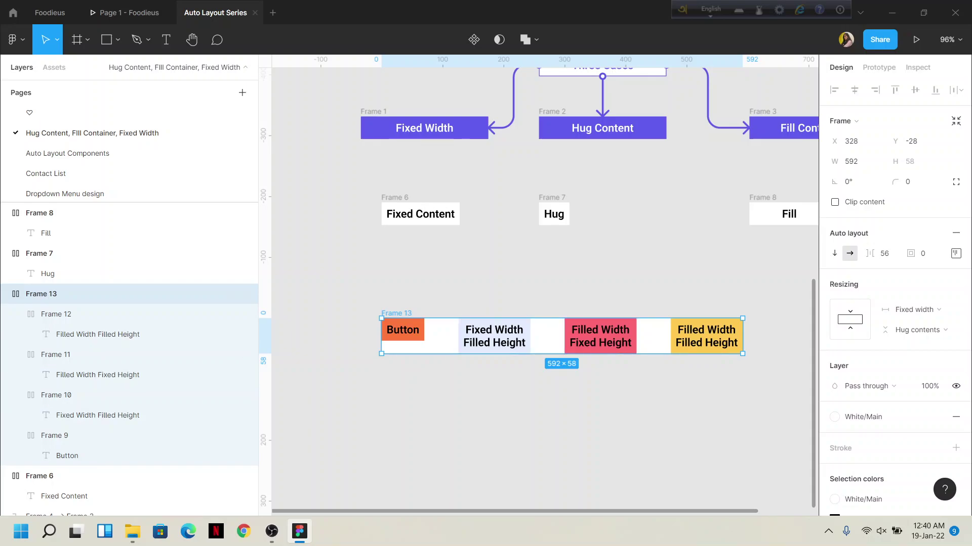
Step: Enlarge Frame 13 freehand in both directions to about 831 × 476
{"action": "scroll", "coordinate": [743, 354], "scroll_direction": "down", "scroll_amount": 3}
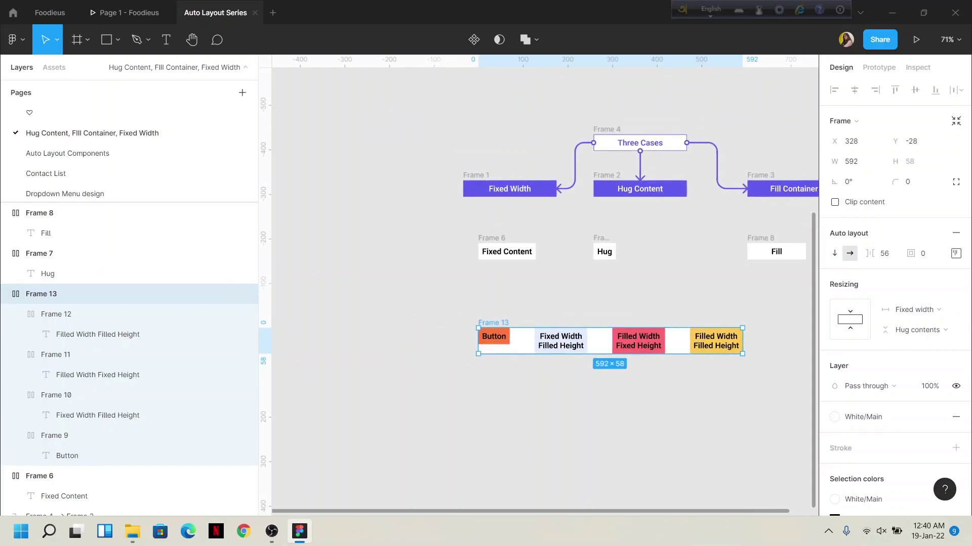
{"action": "left_click_drag", "start_coordinate": [742, 353], "coordinate": [749, 484]}
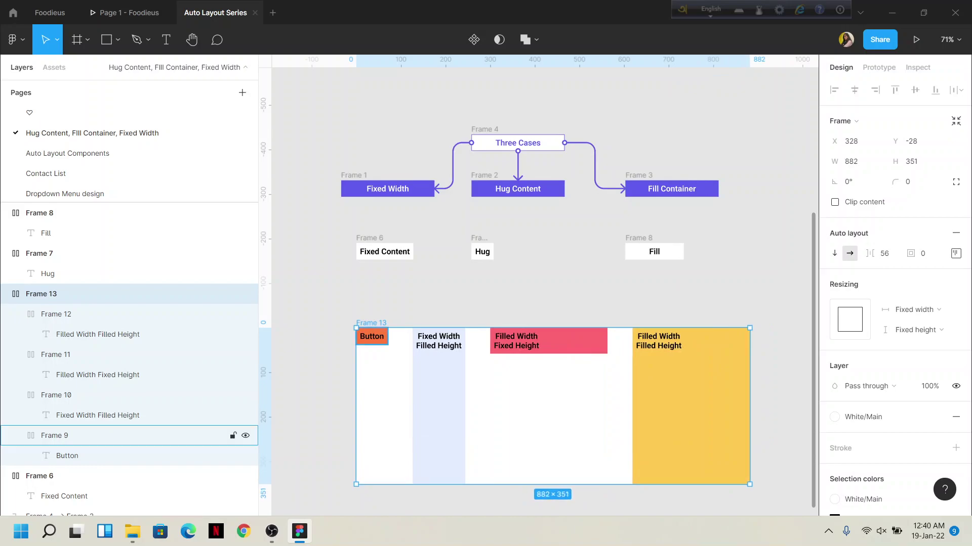
{"action": "scroll", "coordinate": [368, 339], "scroll_direction": "up", "scroll_amount": 5}
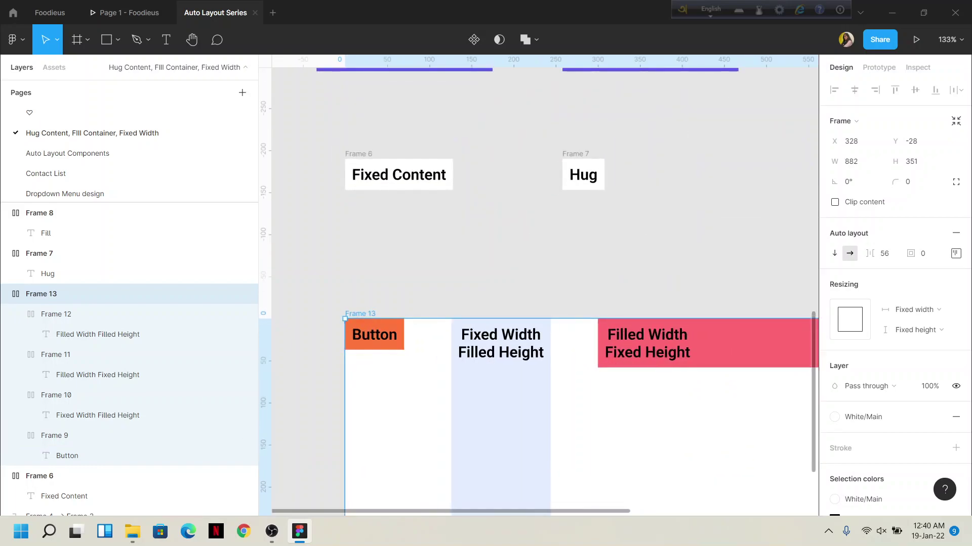
{"action": "key", "text": "shift+1"}
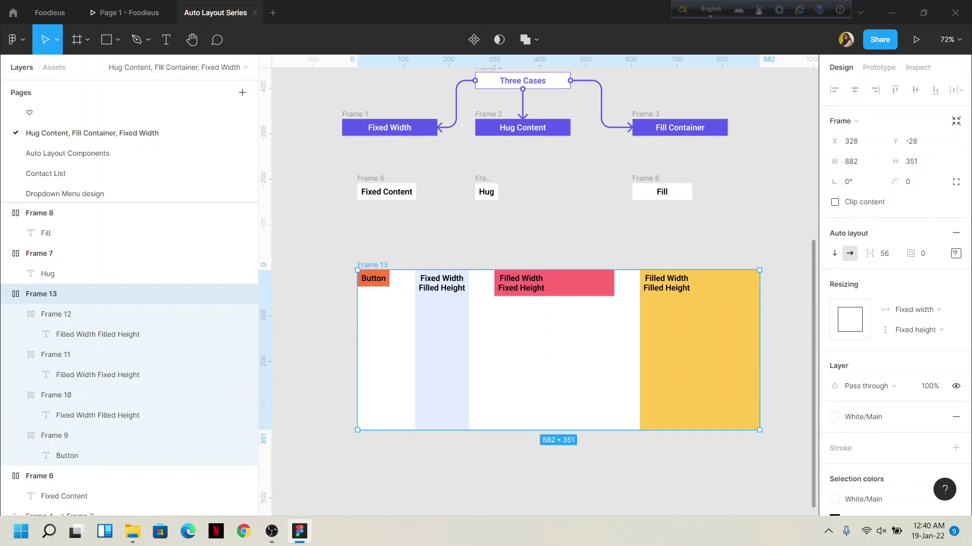
{"action": "left_click_drag", "start_coordinate": [759, 430], "coordinate": [607, 487]}
{"action": "scroll", "coordinate": [486, 329], "scroll_direction": "left", "scroll_amount": 3}
{"action": "scroll", "coordinate": [485, 329], "scroll_direction": "down", "scroll_amount": 1}
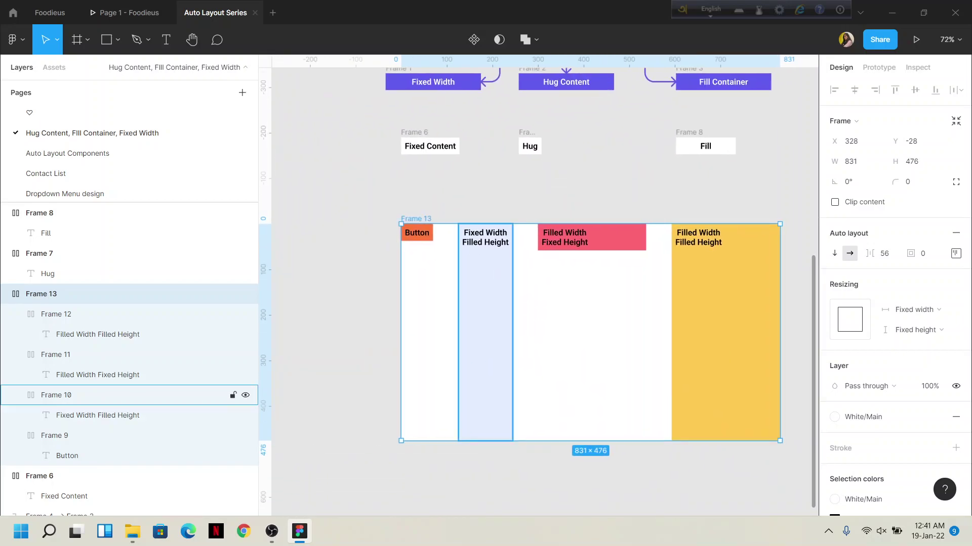
Step: Select the Fixed Width Filled Height frame and examine its size and resizing beside its neighbours in the enlarged container
{"action": "left_click", "coordinate": [485, 329]}
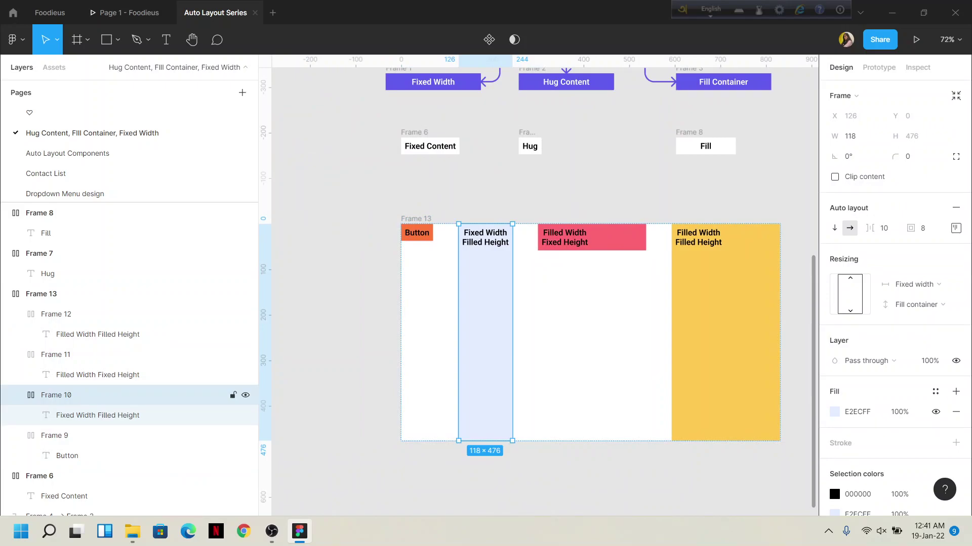
{"action": "scroll", "coordinate": [491, 235], "scroll_direction": "up", "scroll_amount": 5}
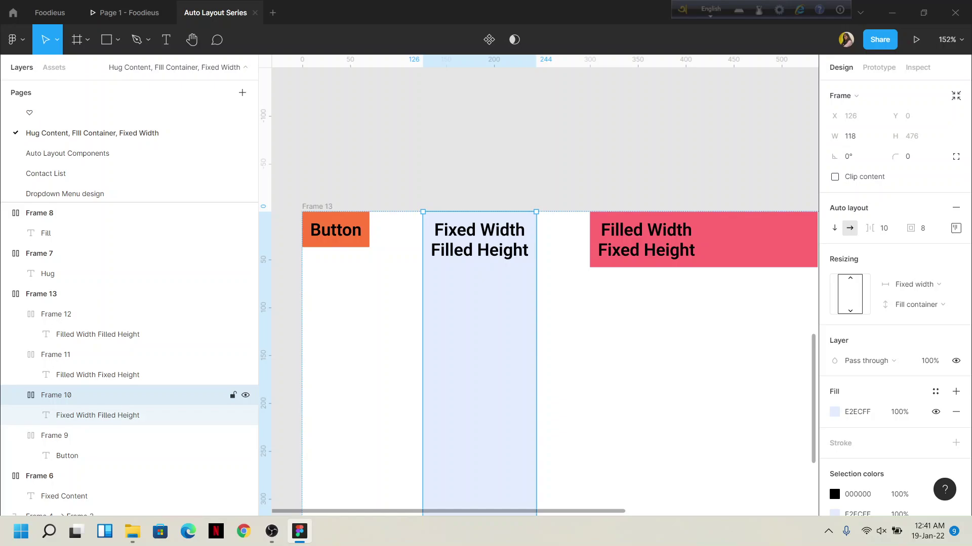
{"action": "scroll", "coordinate": [479, 280], "scroll_direction": "down", "scroll_amount": 4}
{"action": "scroll", "coordinate": [479, 280], "scroll_direction": "down", "scroll_amount": 2}
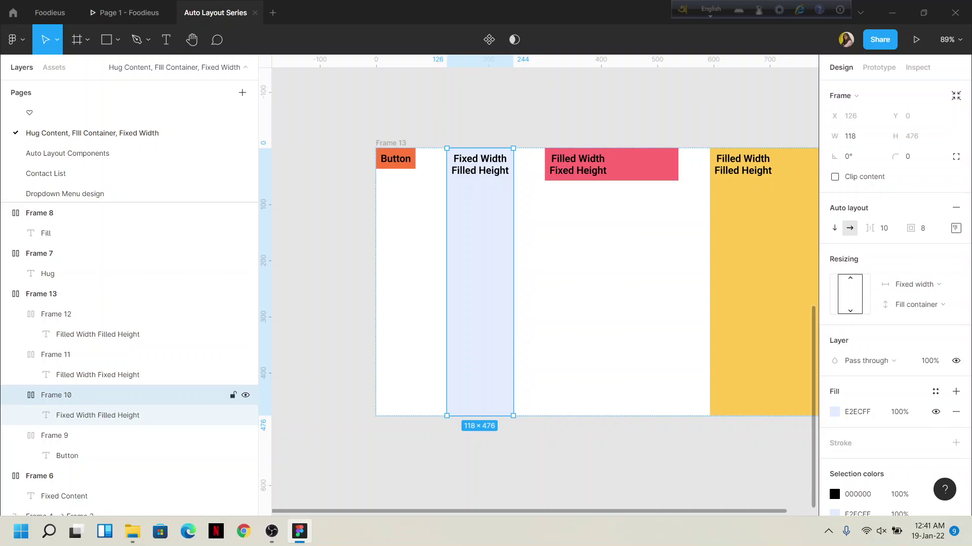
{"action": "scroll", "coordinate": [544, 284], "scroll_direction": "right", "scroll_amount": 4}
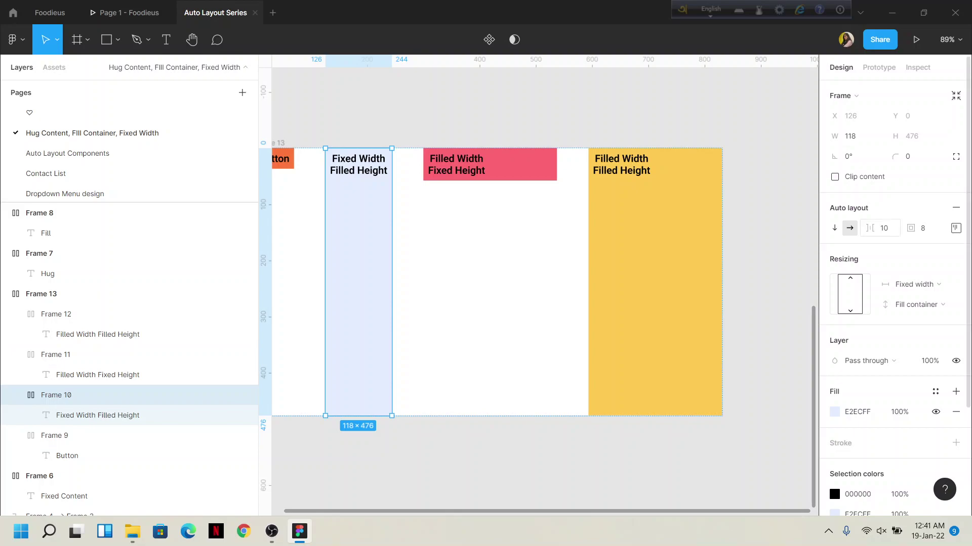
{"action": "scroll", "coordinate": [544, 281], "scroll_direction": "left", "scroll_amount": 3}
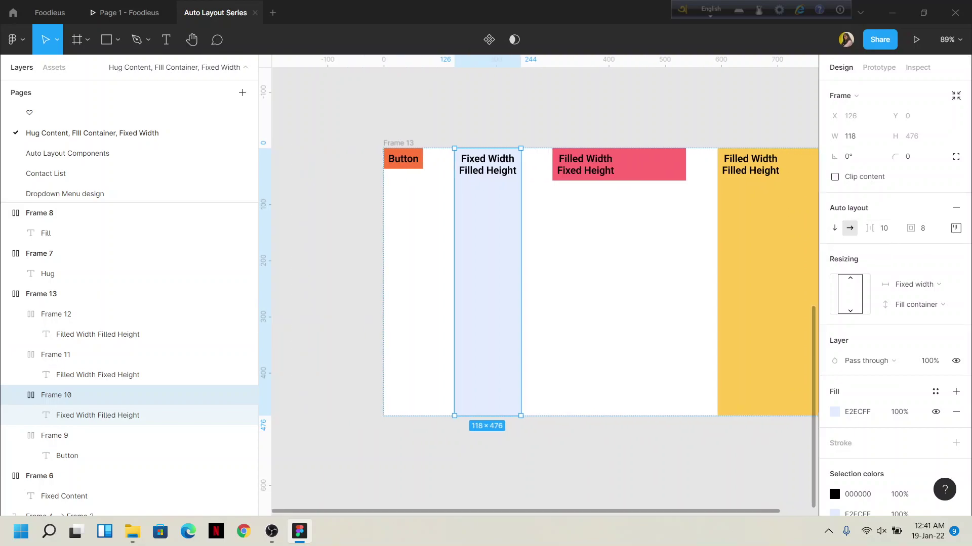
Step: Set the auto layout spacing between the items of Frame 13 to 10
{"action": "left_click", "coordinate": [129, 293]}
{"action": "scroll", "coordinate": [545, 281], "scroll_direction": "right", "scroll_amount": 3}
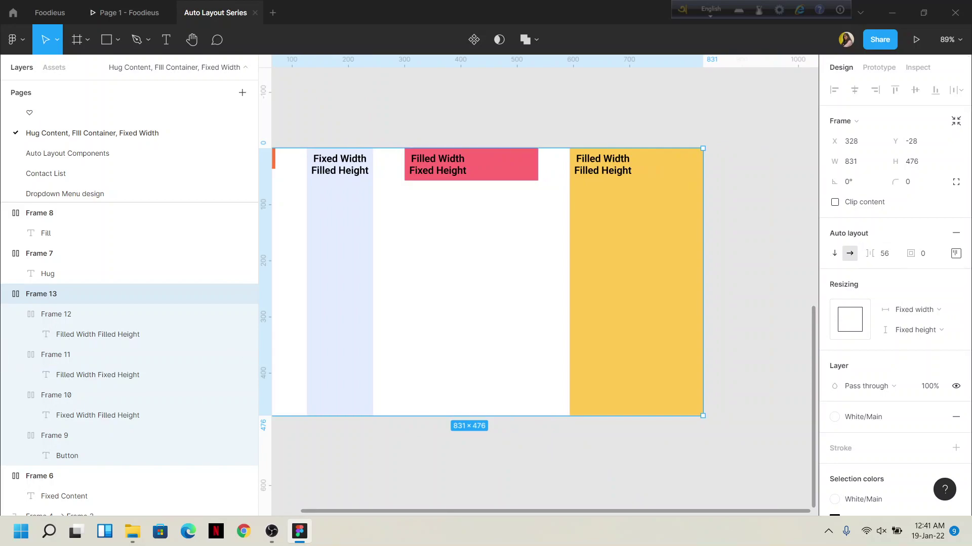
{"action": "scroll", "coordinate": [545, 282], "scroll_direction": "left", "scroll_amount": 1}
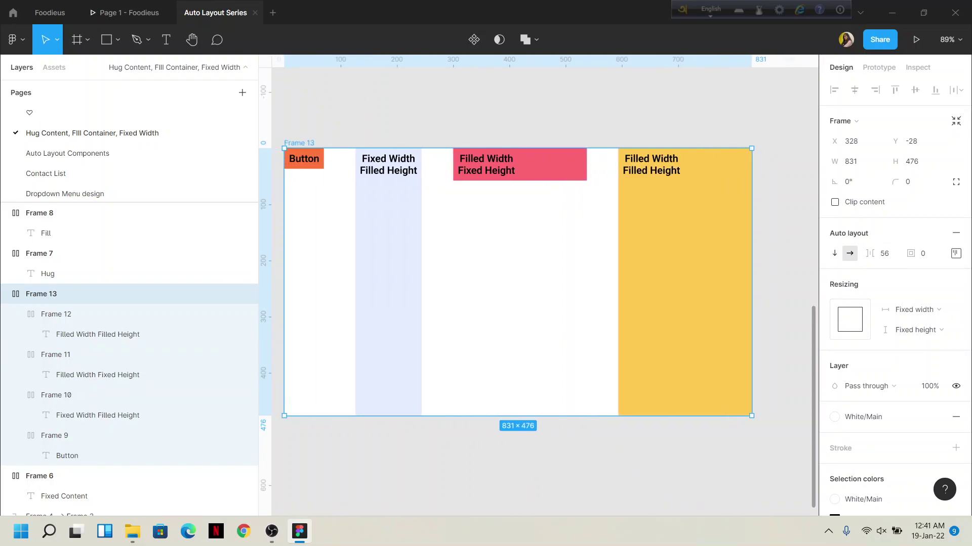
{"action": "left_click", "coordinate": [883, 253]}
{"action": "type", "text": "1"}
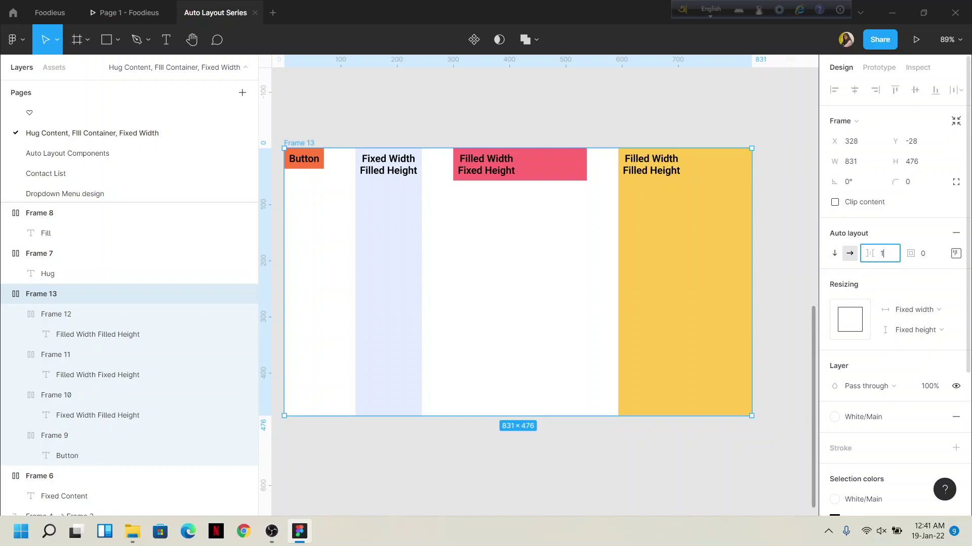
{"action": "type", "text": "0"}
{"action": "key", "text": "Return"}
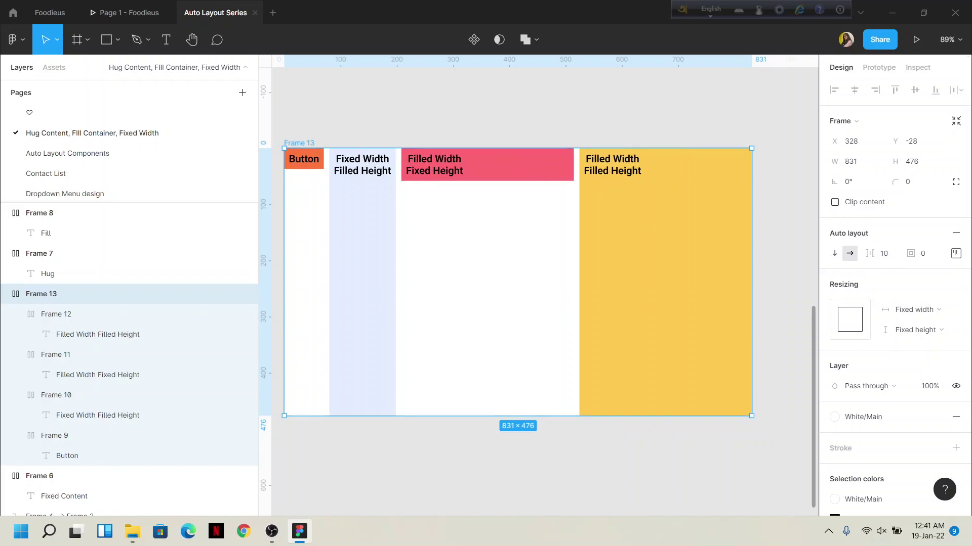
Step: Delete the orange Button frame from Frame 13
{"action": "scroll", "coordinate": [534, 282], "scroll_direction": "left", "scroll_amount": 1}
{"action": "scroll", "coordinate": [539, 281], "scroll_direction": "left", "scroll_amount": 1}
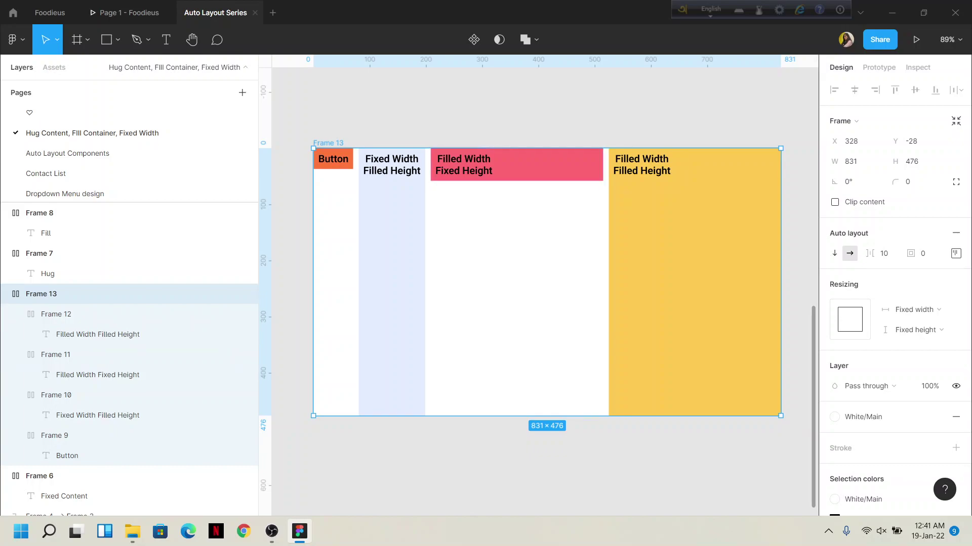
{"action": "scroll", "coordinate": [545, 284], "scroll_direction": "right", "scroll_amount": 2}
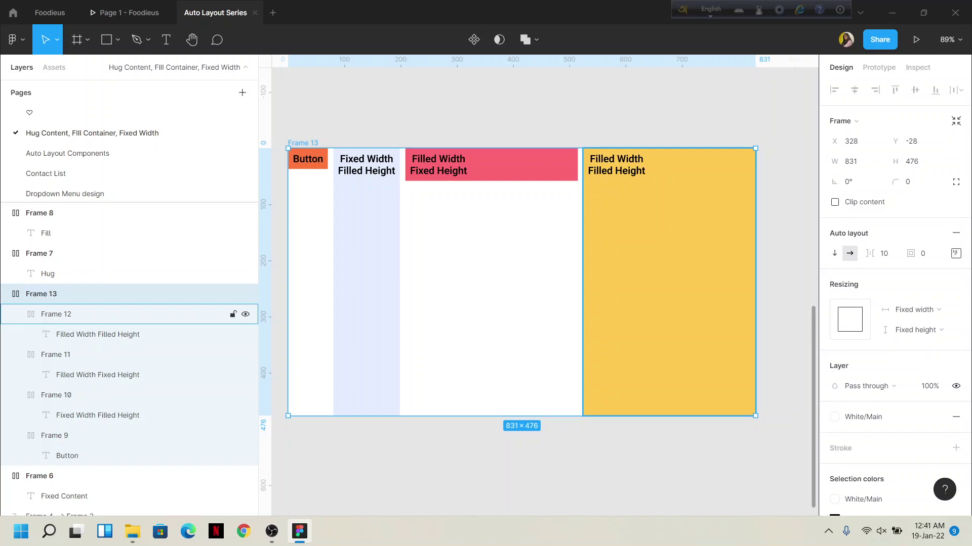
{"action": "left_click", "coordinate": [307, 159]}
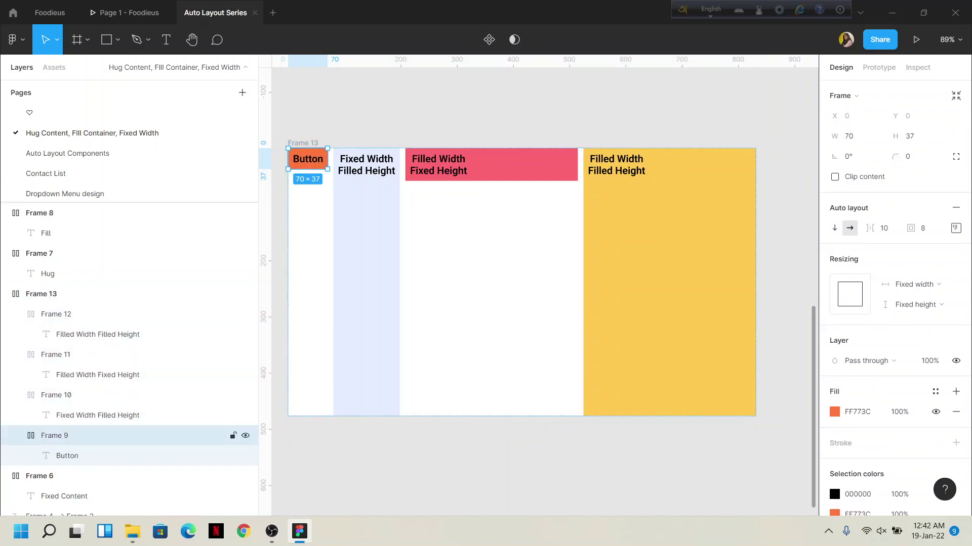
{"action": "key", "text": "Delete"}
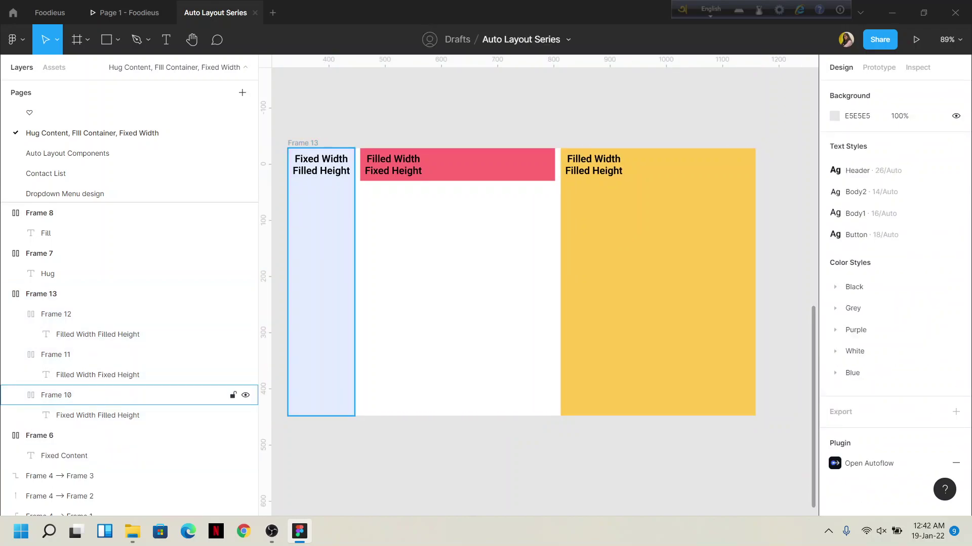